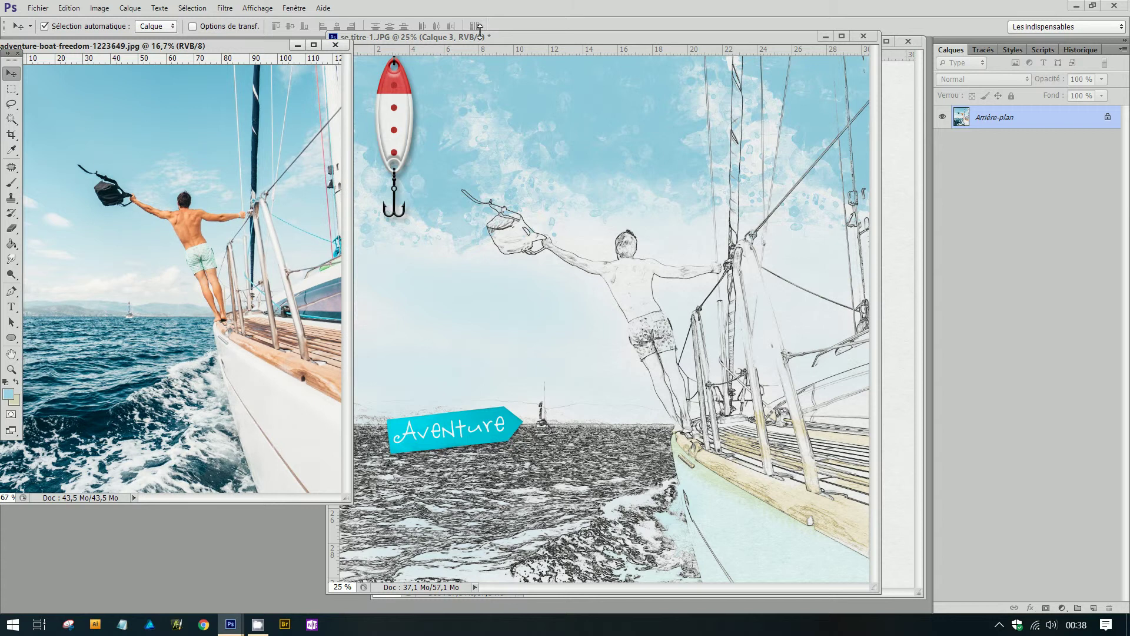
Minimize the finished se titre-1.JPG document and place the blank eyeinspire_tightywhities2_1.JPG paper document beside the boat photo
drag(495, 37, 427, 37)
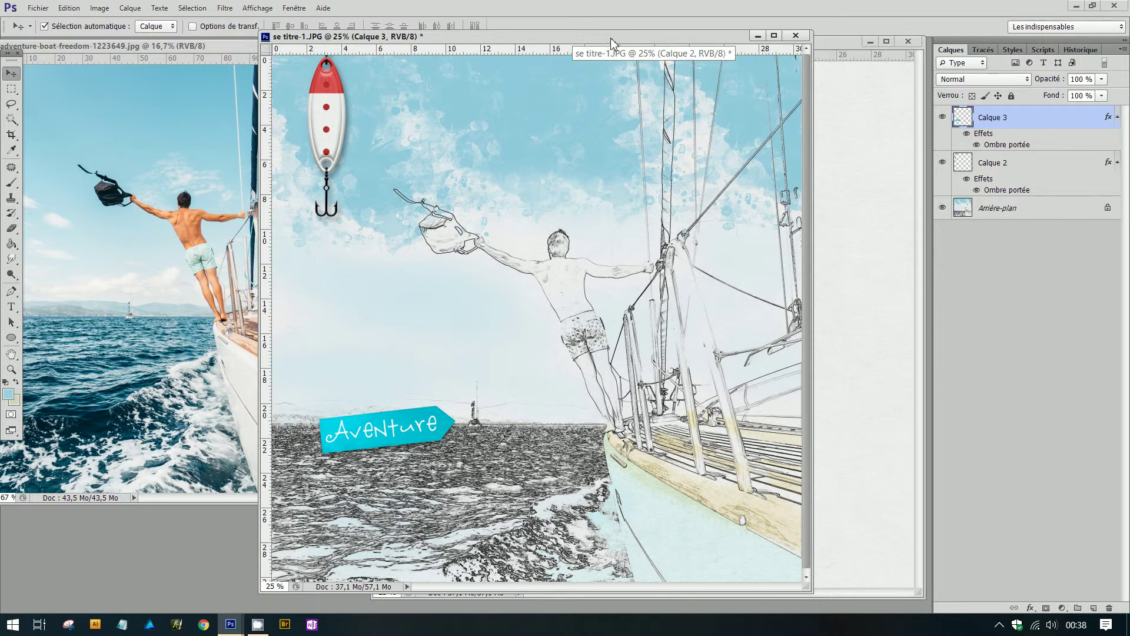
mouse_move(612, 43)
mouse_down()
mouse_move(555, 41)
mouse_move(606, 42)
mouse_up()
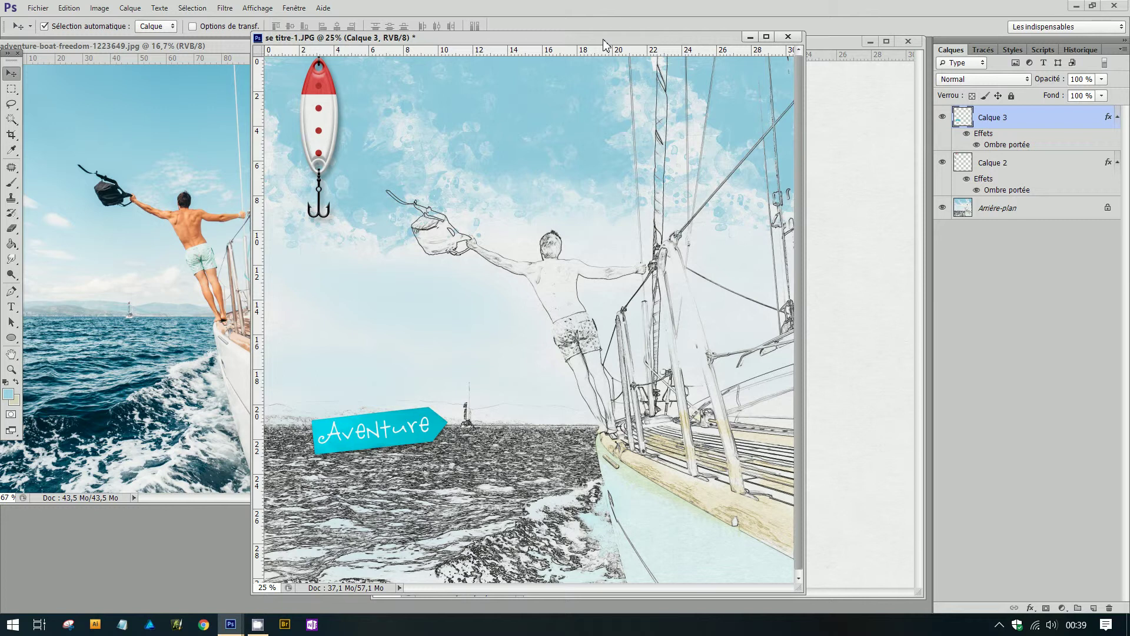
drag(604, 42, 609, 40)
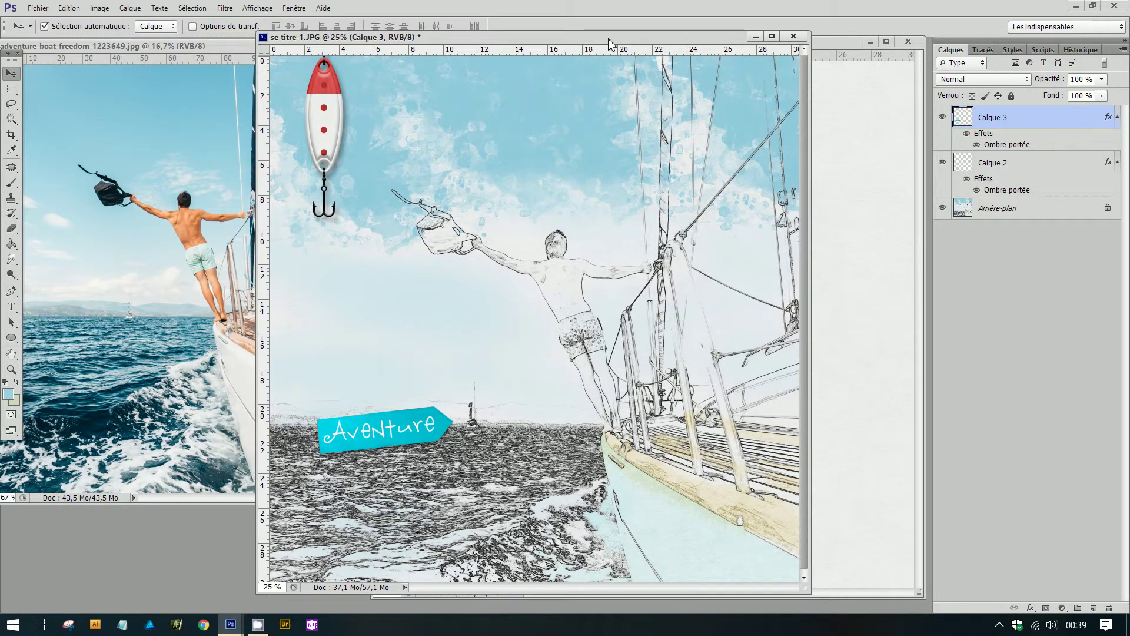
click(755, 36)
drag(781, 44, 738, 45)
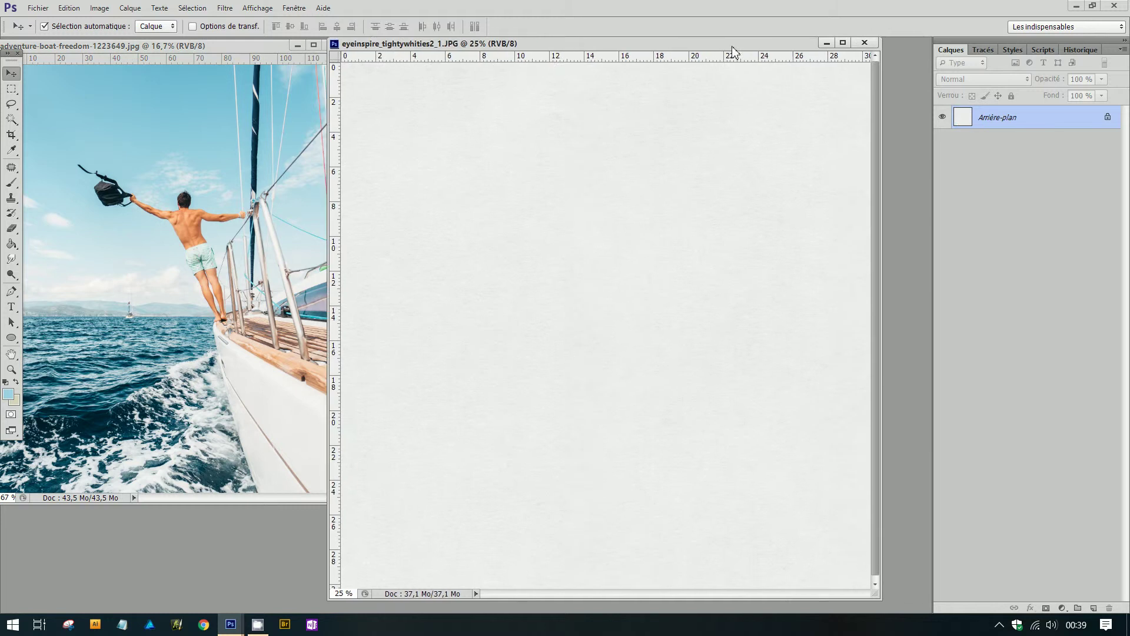
Copy the boat photo onto the paper document as a new layer and scale it proportionally to 104.10 % to cover the page
click(216, 48)
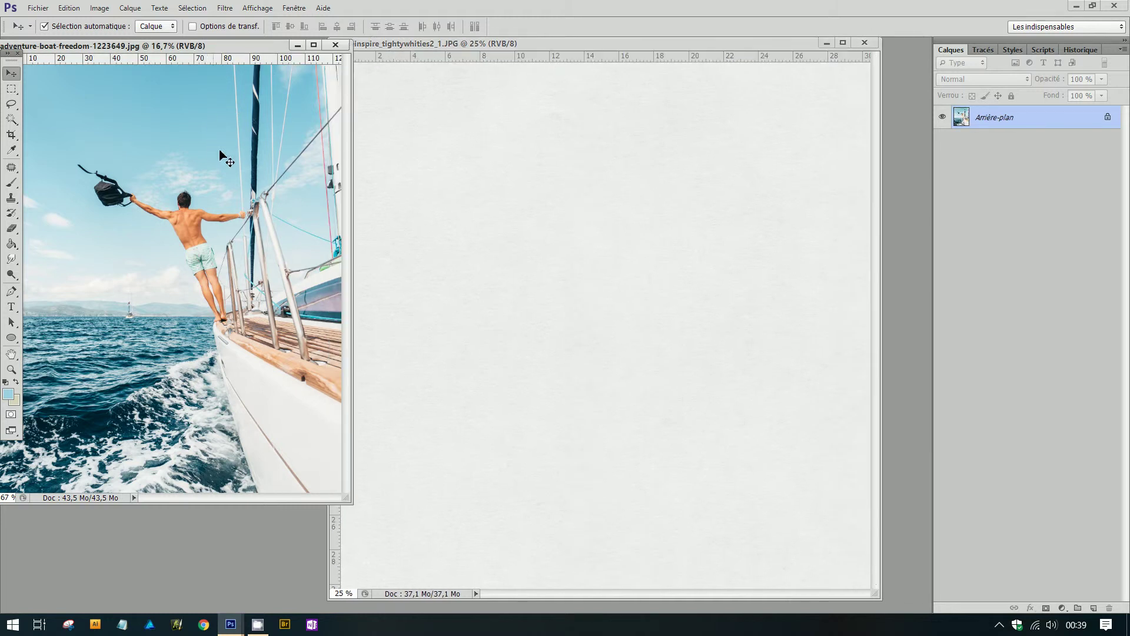
drag(248, 318, 713, 328)
click(69, 7)
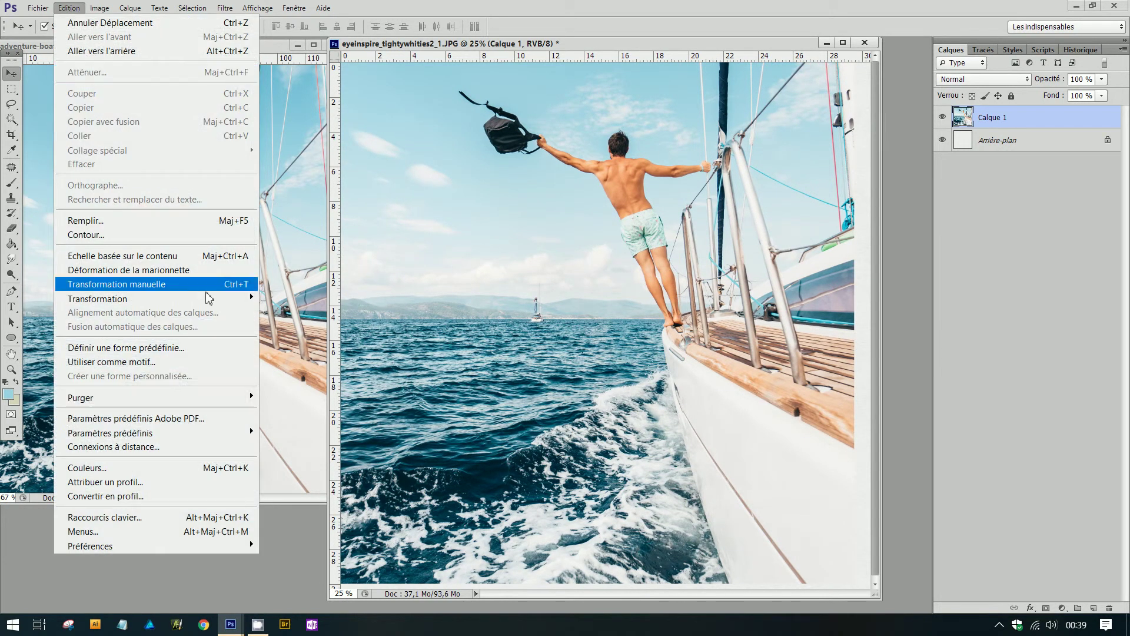
click(200, 284)
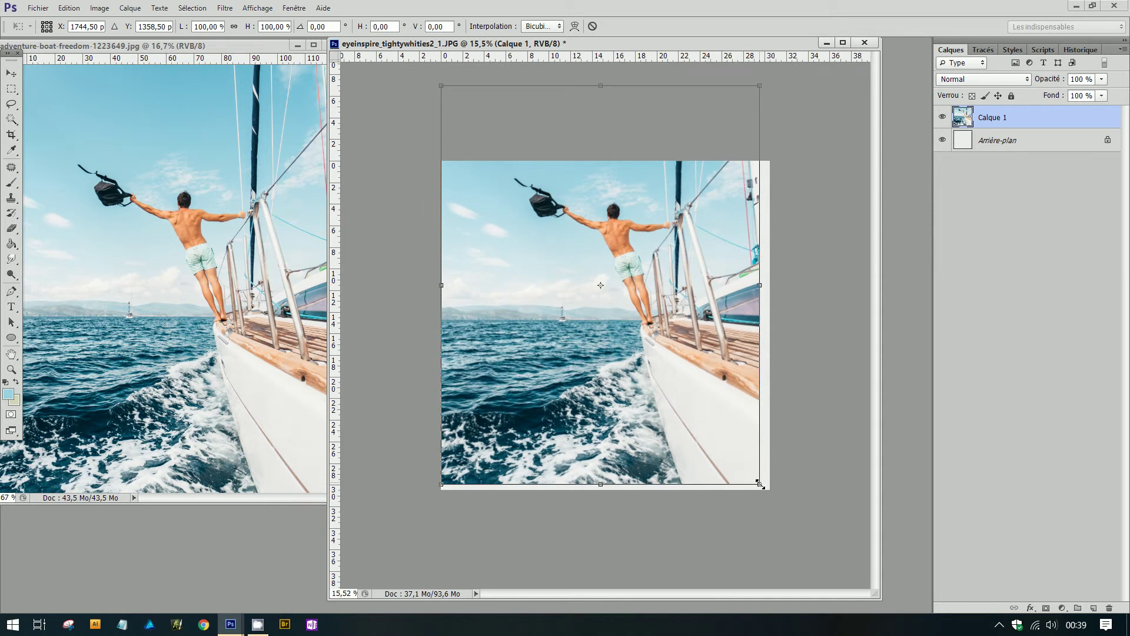
drag(759, 484, 774, 500)
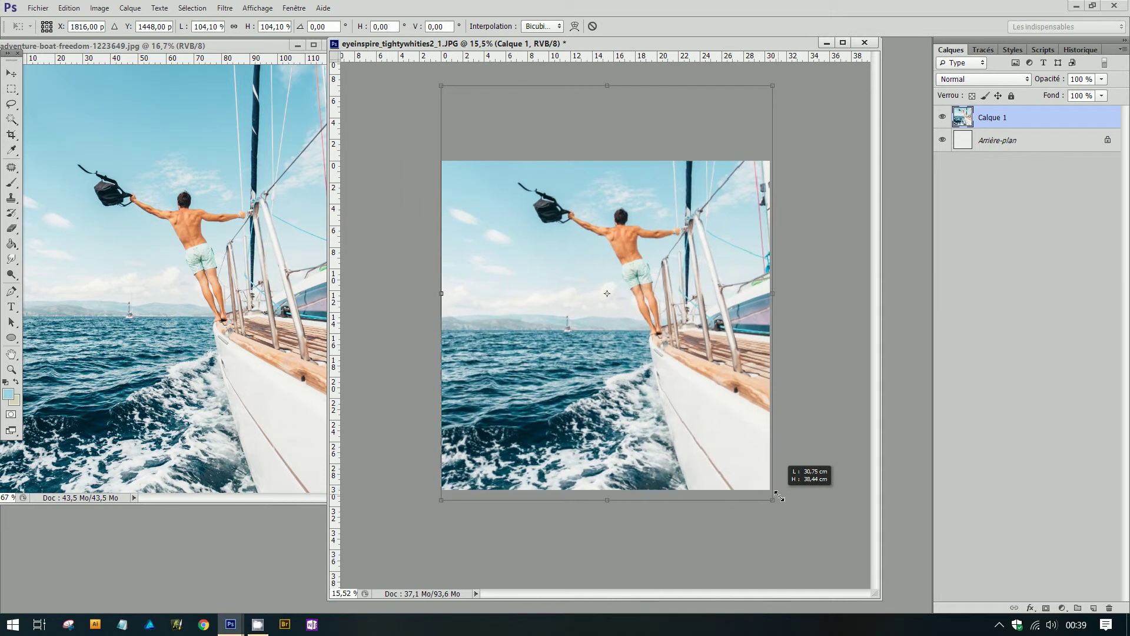
click(11, 89)
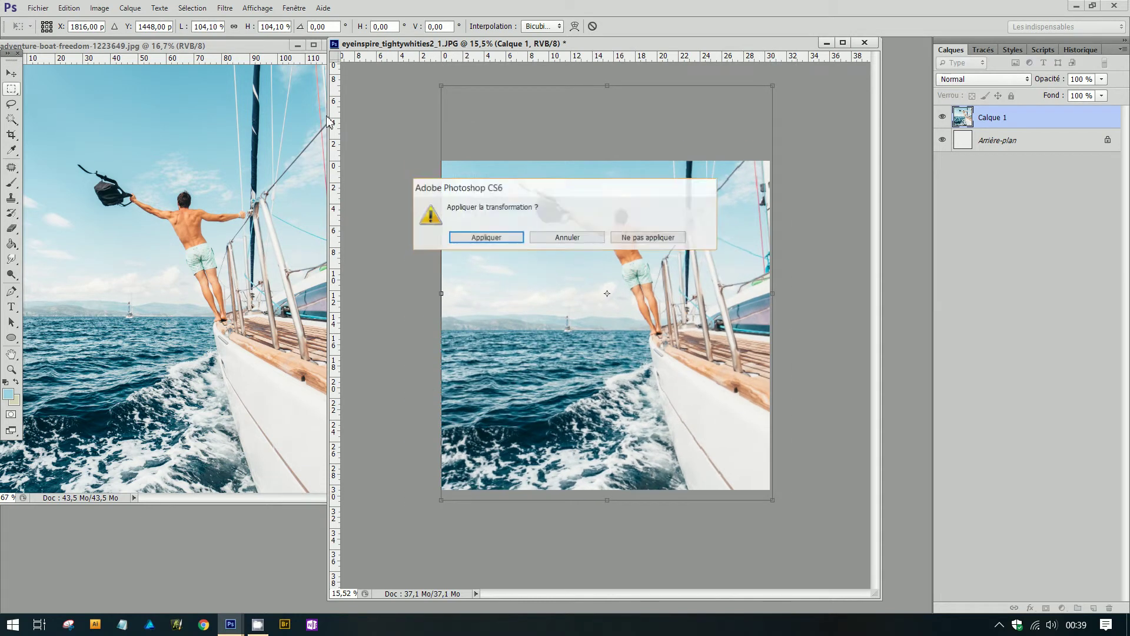
click(489, 235)
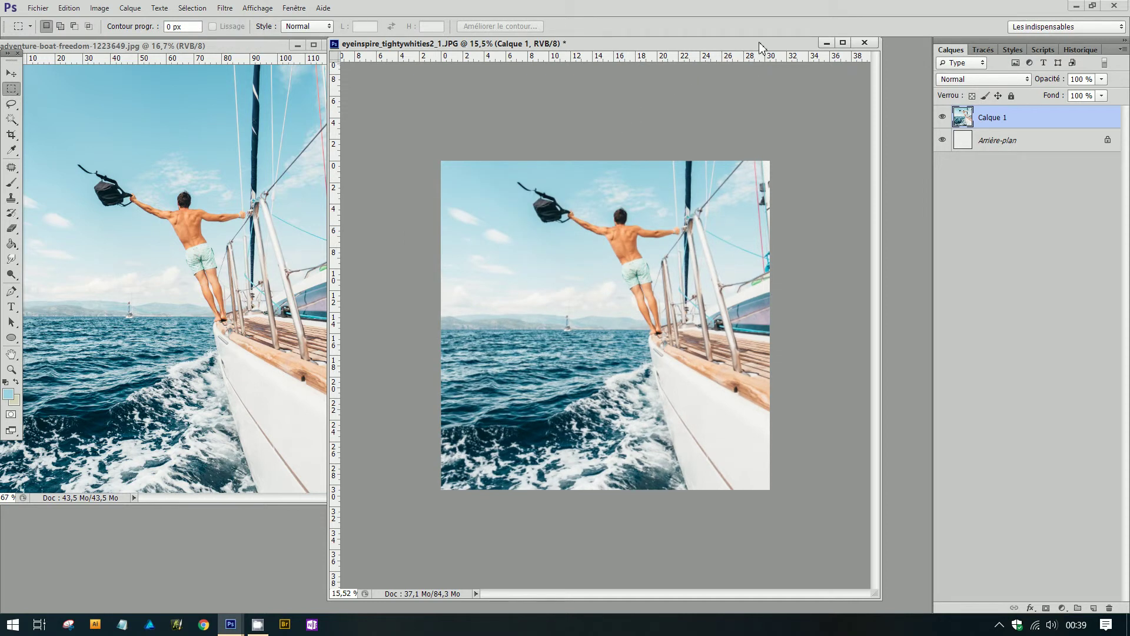
Close the original adventure-boat-freedom-1223649.jpg document, keeping the paper document with the photo layer open in the middle of the workspace
drag(759, 48, 737, 49)
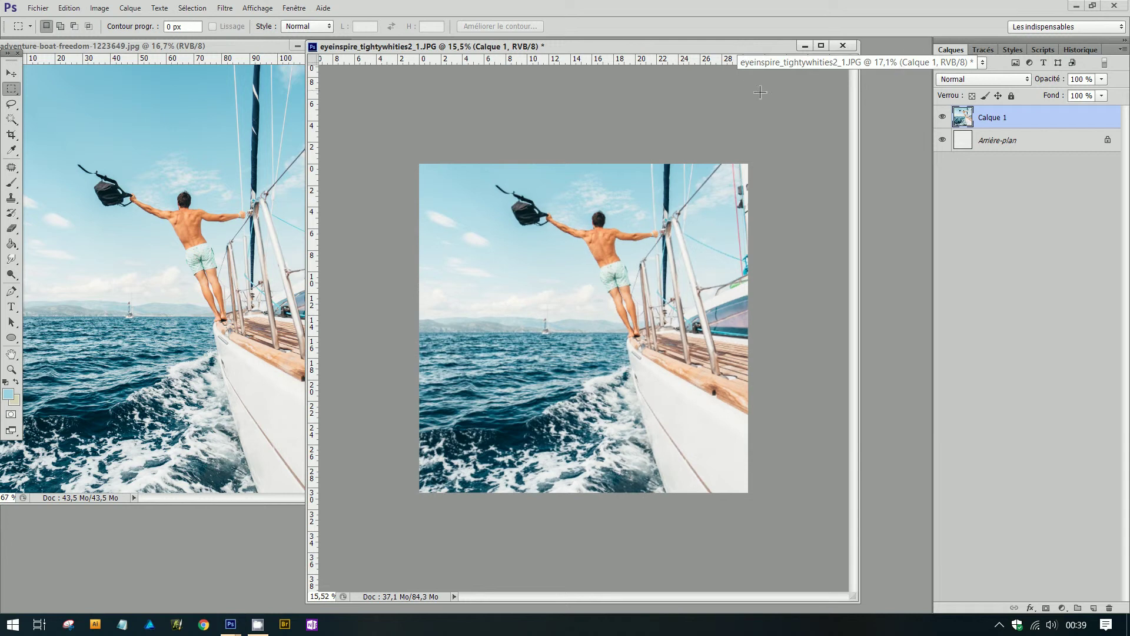
scroll(786, 87, up, 1)
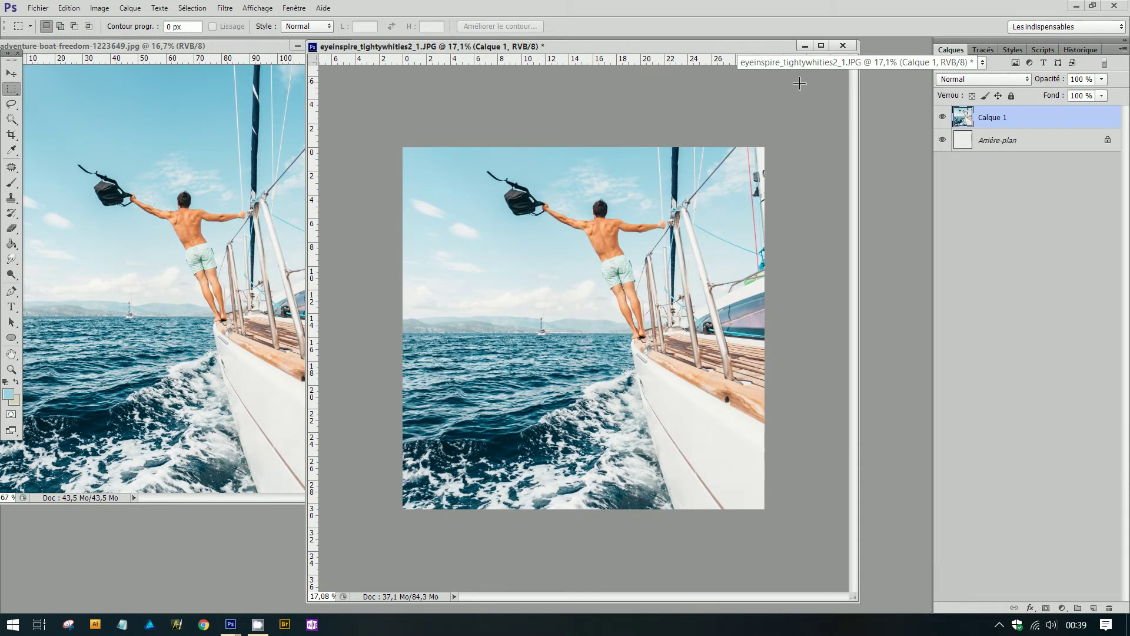
drag(305, 70, 352, 70)
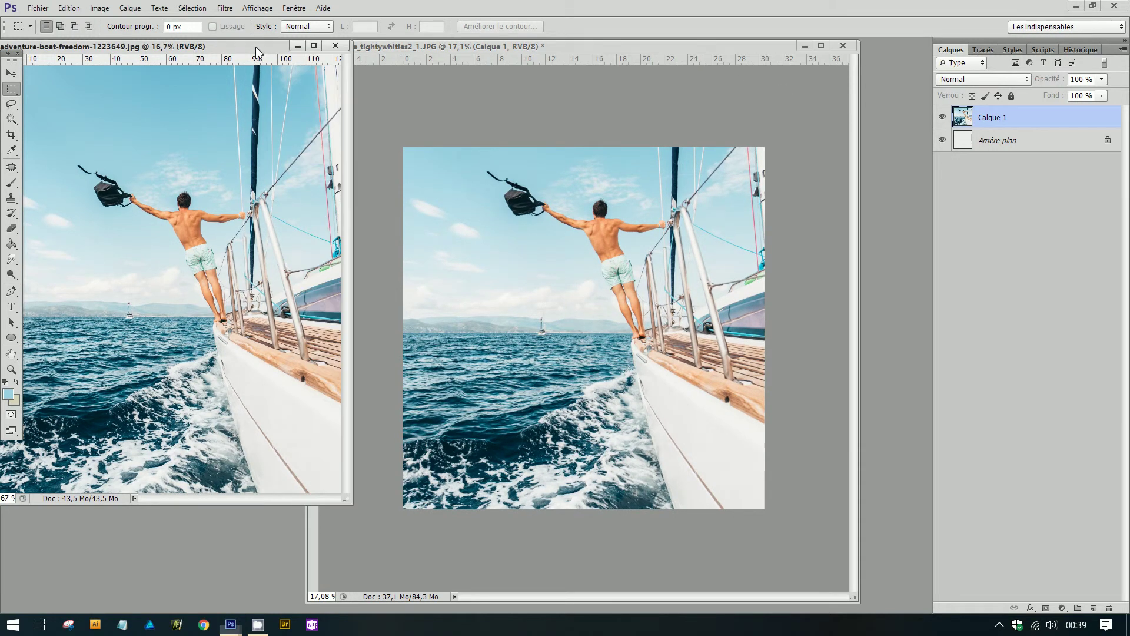
click(336, 45)
drag(621, 52, 553, 49)
scroll(618, 268, up, 2)
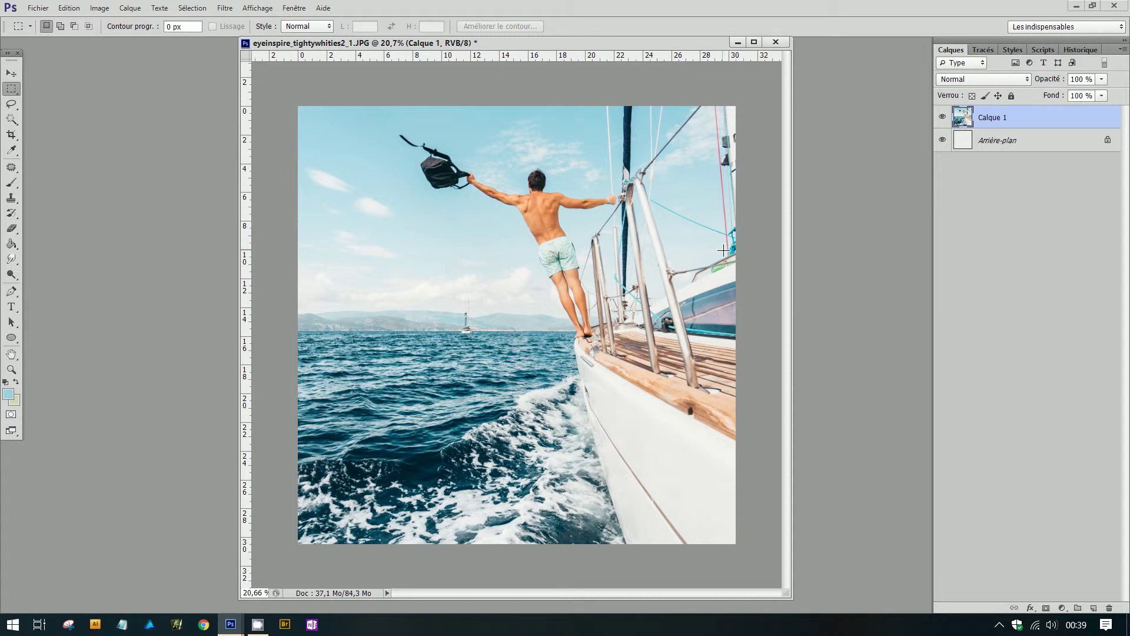
scroll(590, 215, down, 1)
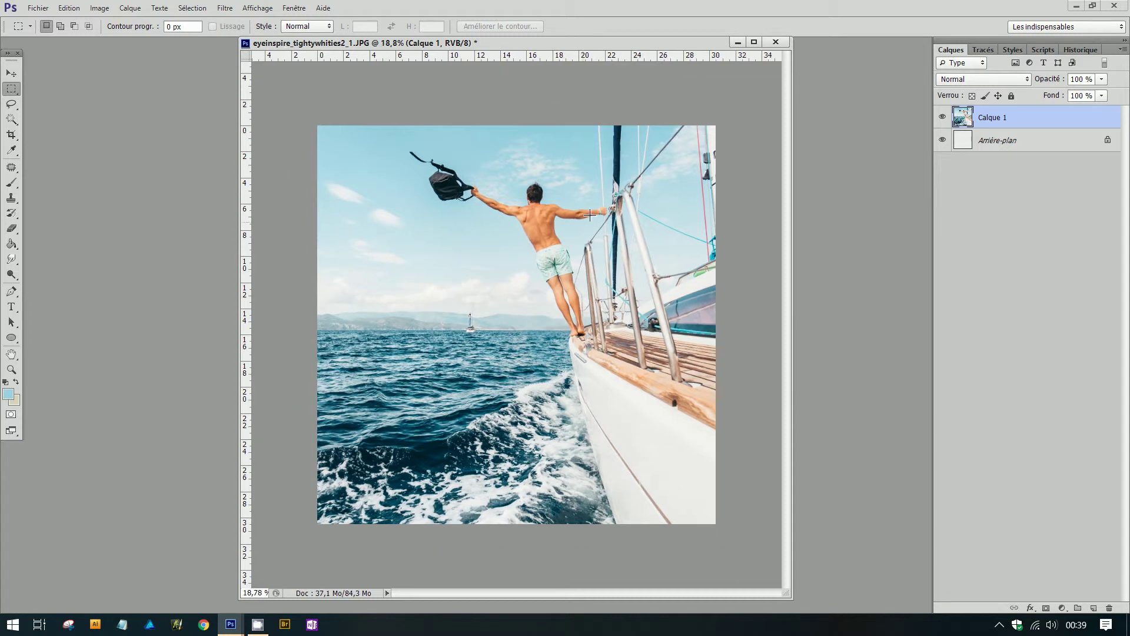
drag(590, 46, 545, 50)
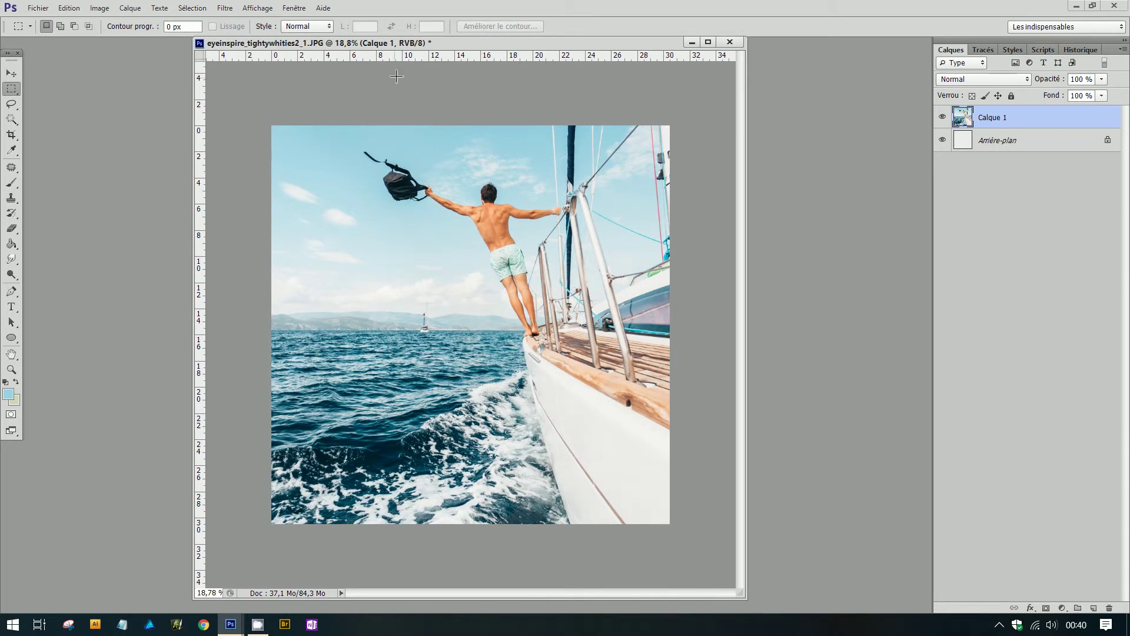
drag(405, 44, 432, 50)
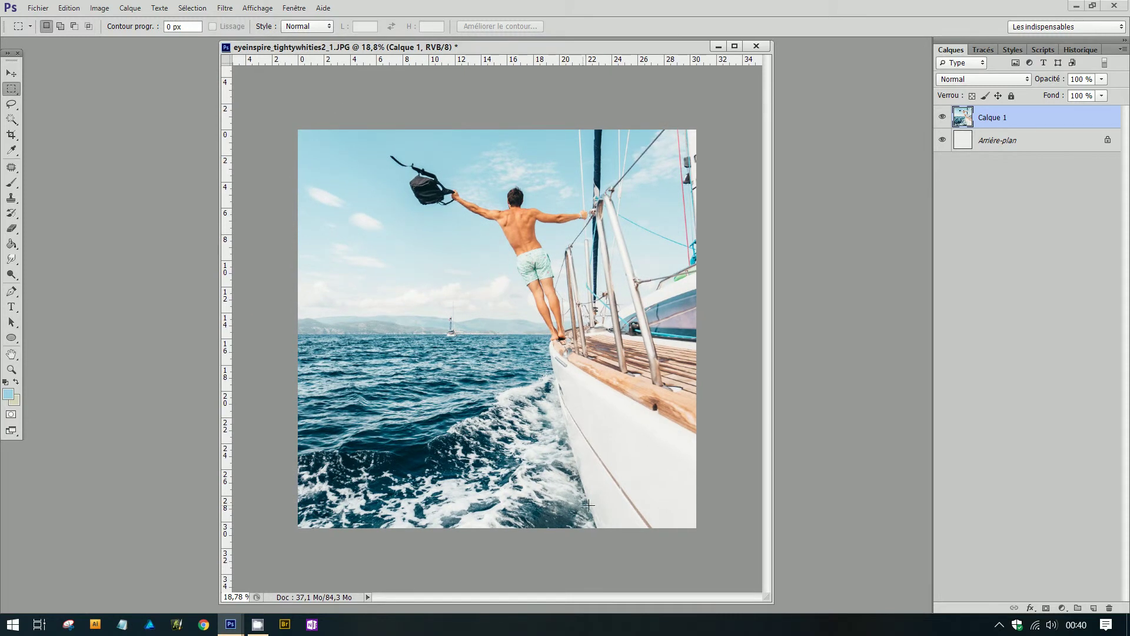
Convert the photo layer to greyscale tones with the Désaturation adjustment
click(100, 9)
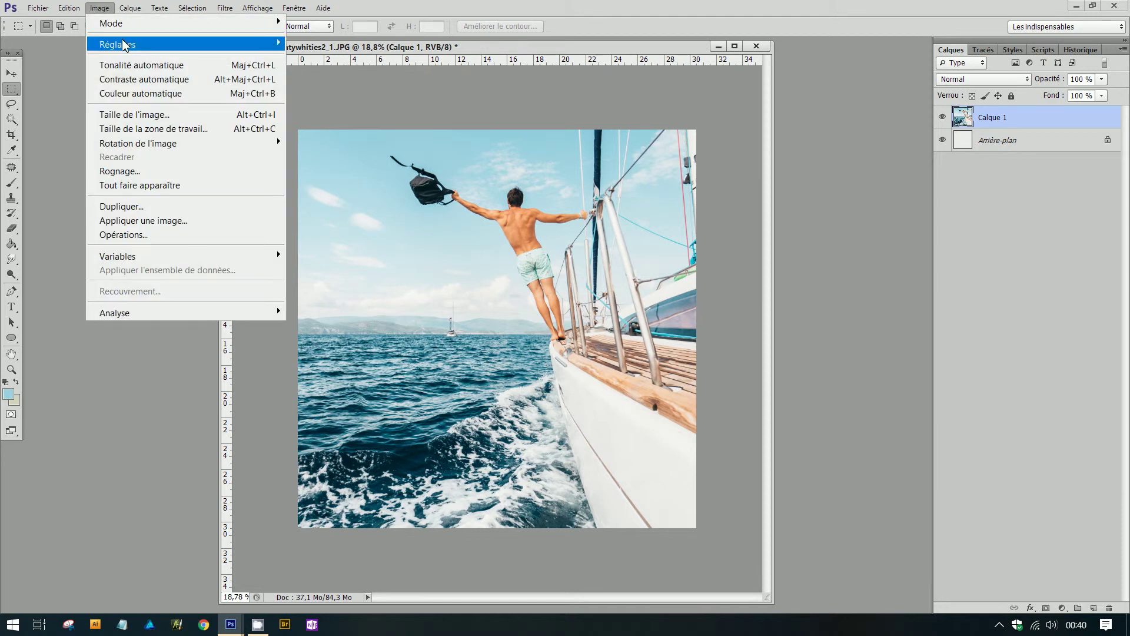
mouse_move(124, 45)
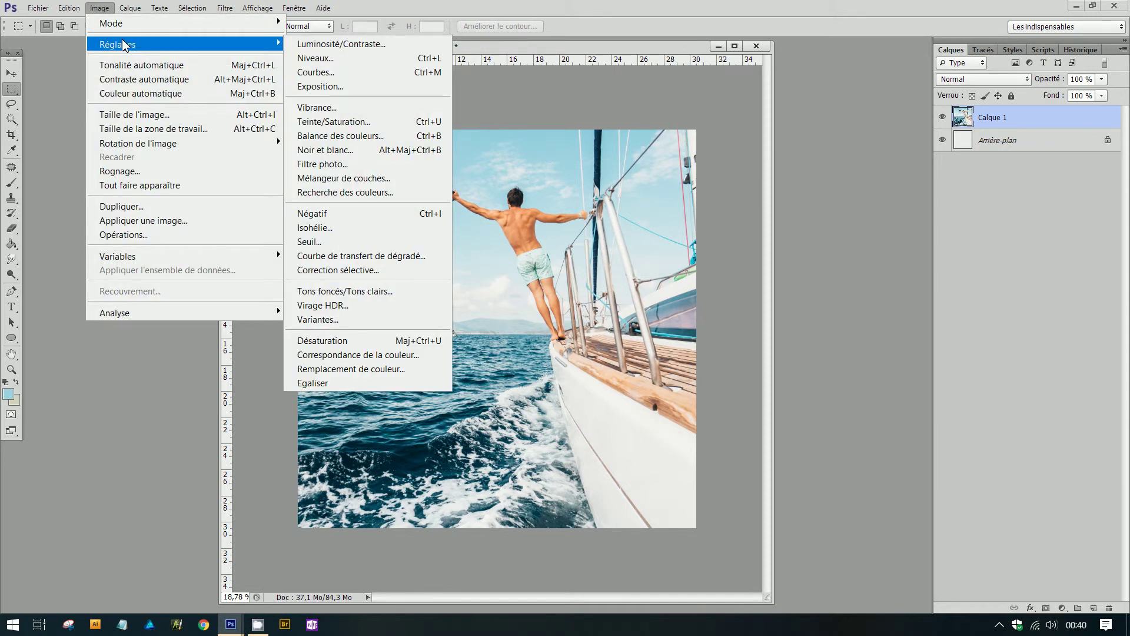
click(349, 344)
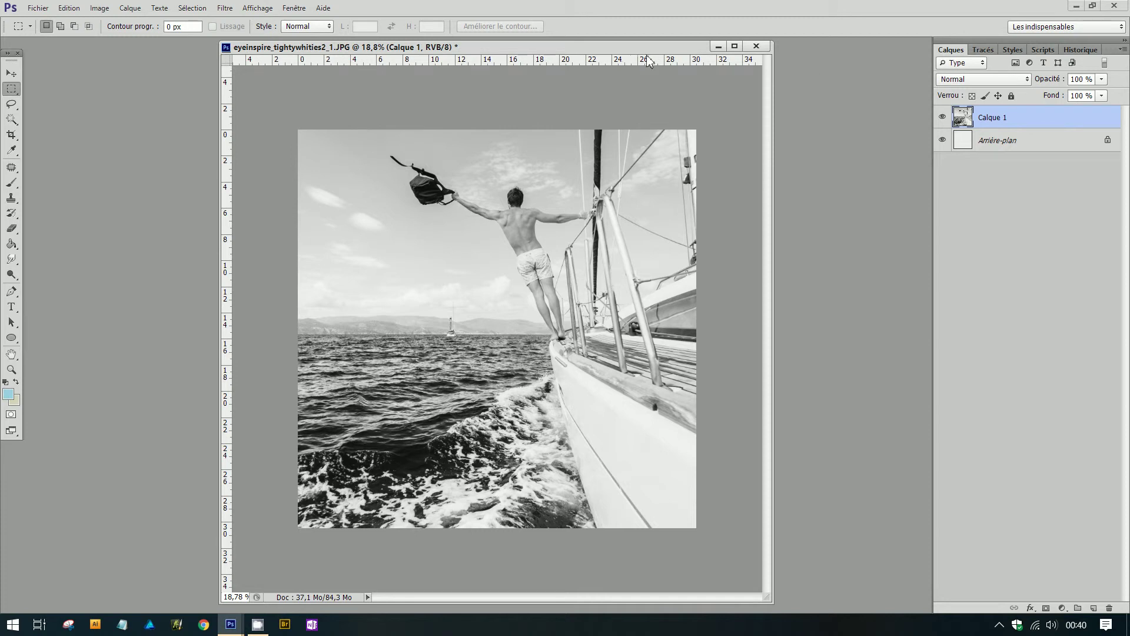
Apply the Esthétiques filter Tracé des contours to the desaturated photo layer to turn it into a line drawing
drag(633, 47, 663, 61)
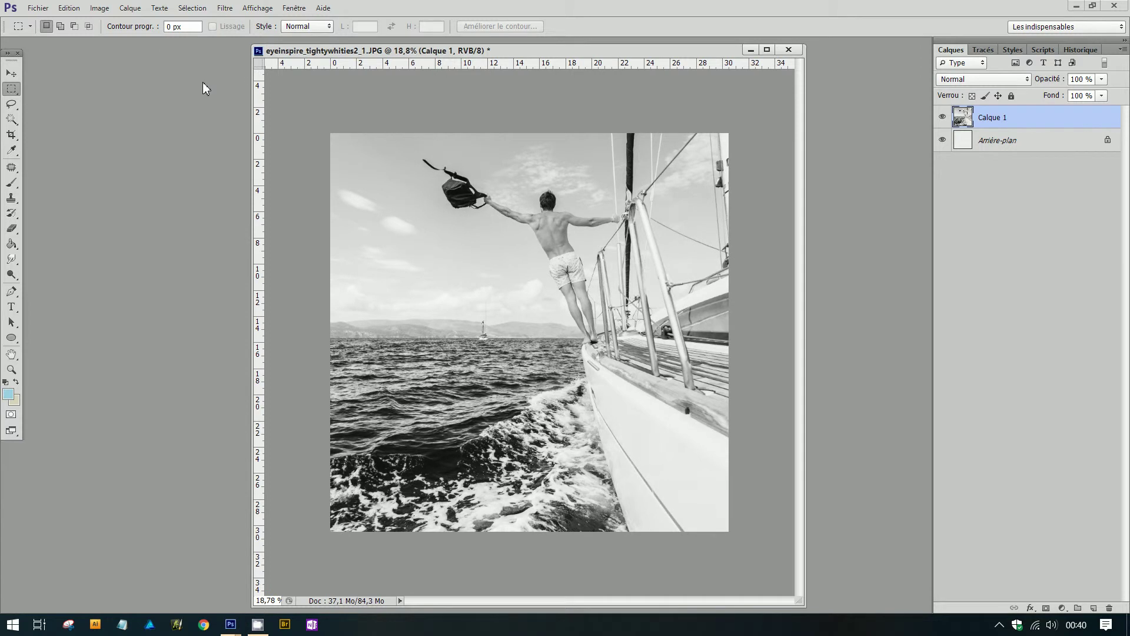
click(226, 8)
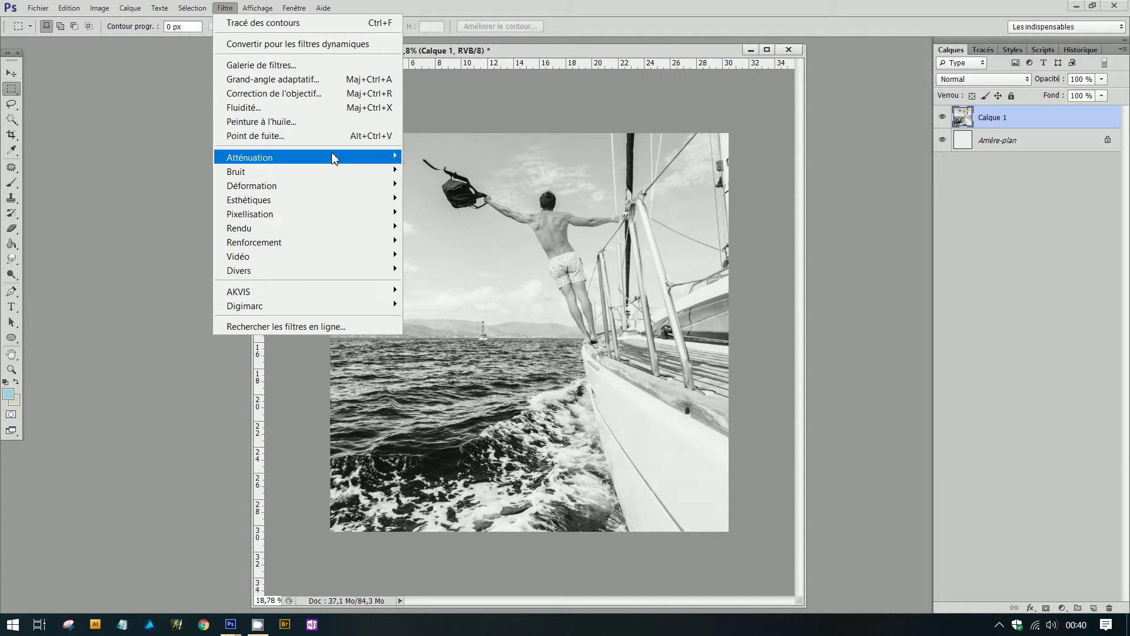
mouse_move(321, 197)
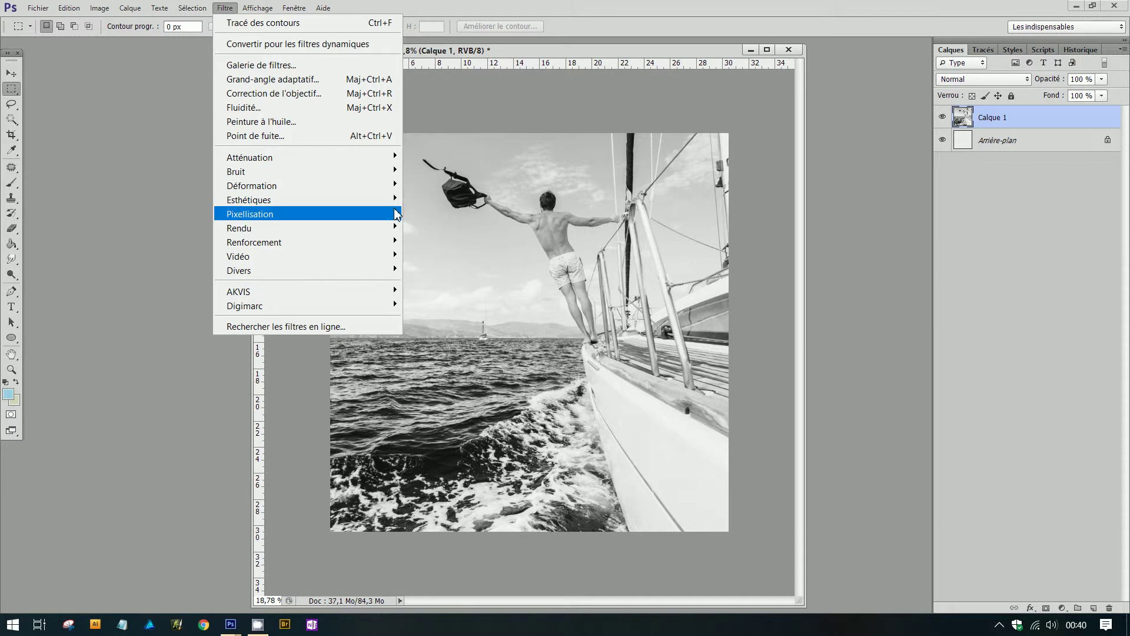
mouse_move(397, 203)
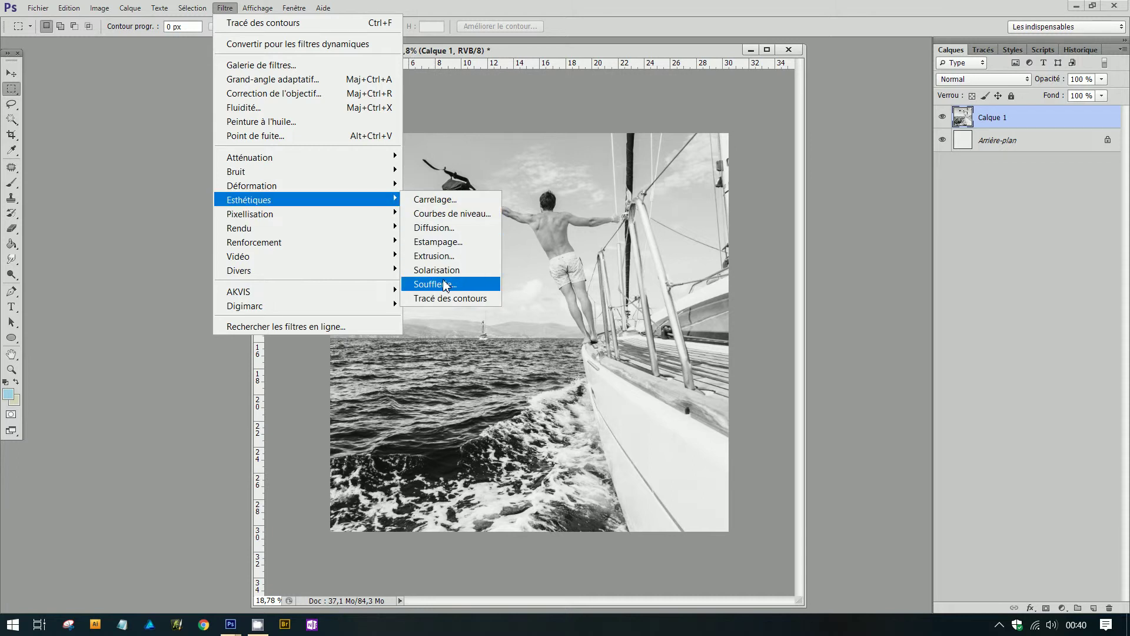
click(446, 299)
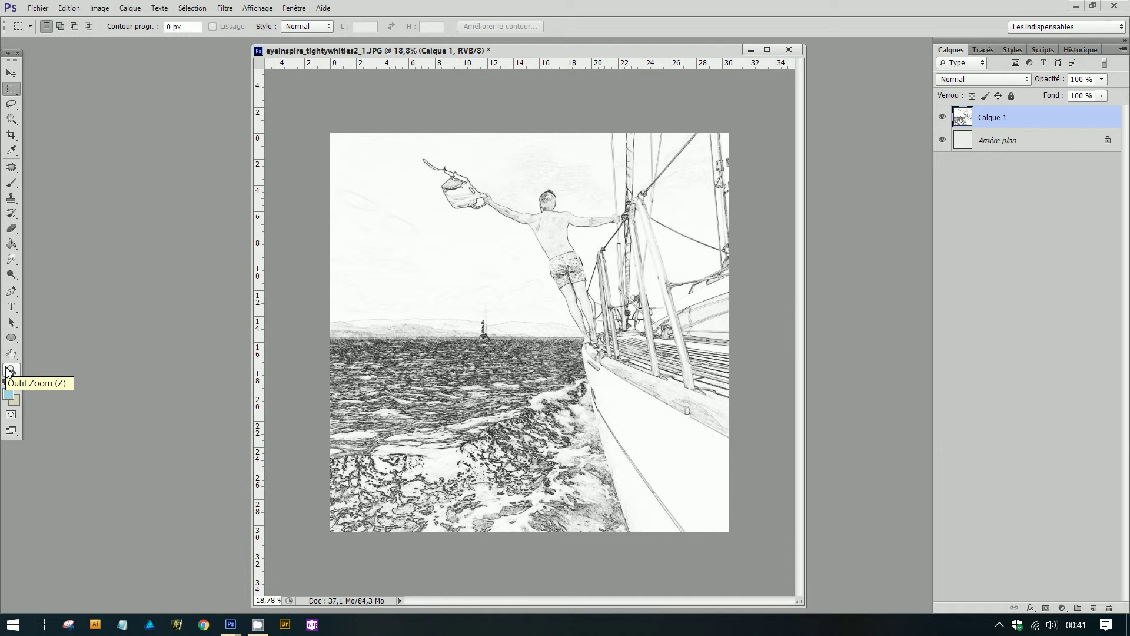
Set the line-drawing layer's blend mode to Produit over the paper background
drag(584, 51, 609, 51)
click(1027, 79)
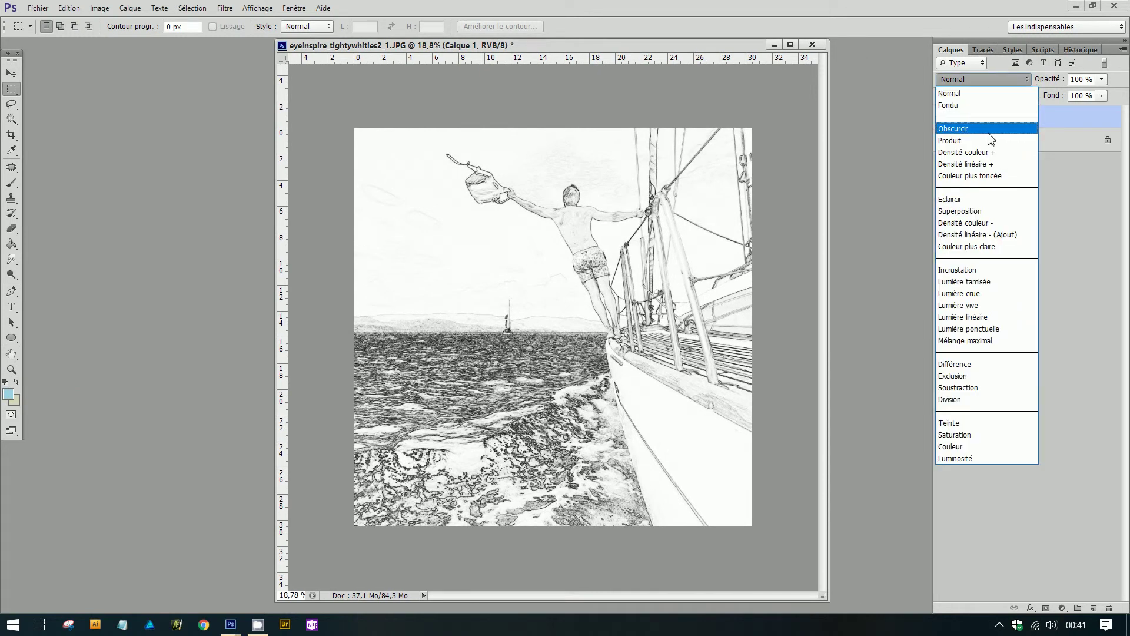
click(991, 140)
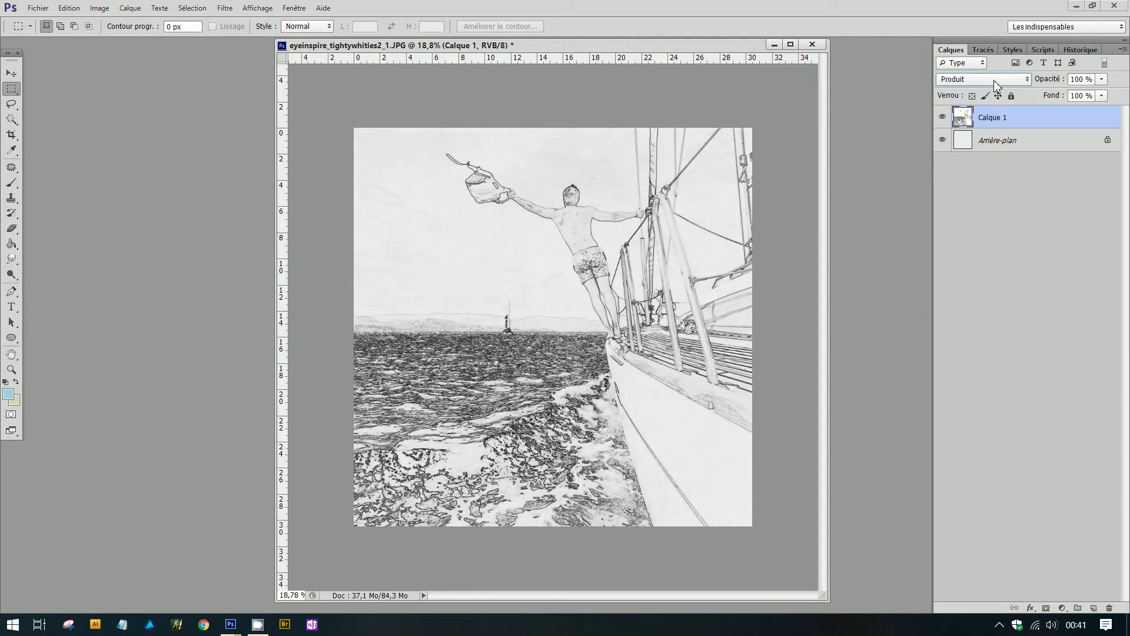
Try other blend modes on the line-drawing layer, from Densité couleur + through Luminosité, and return it to Produit
scroll(994, 79, down, 1)
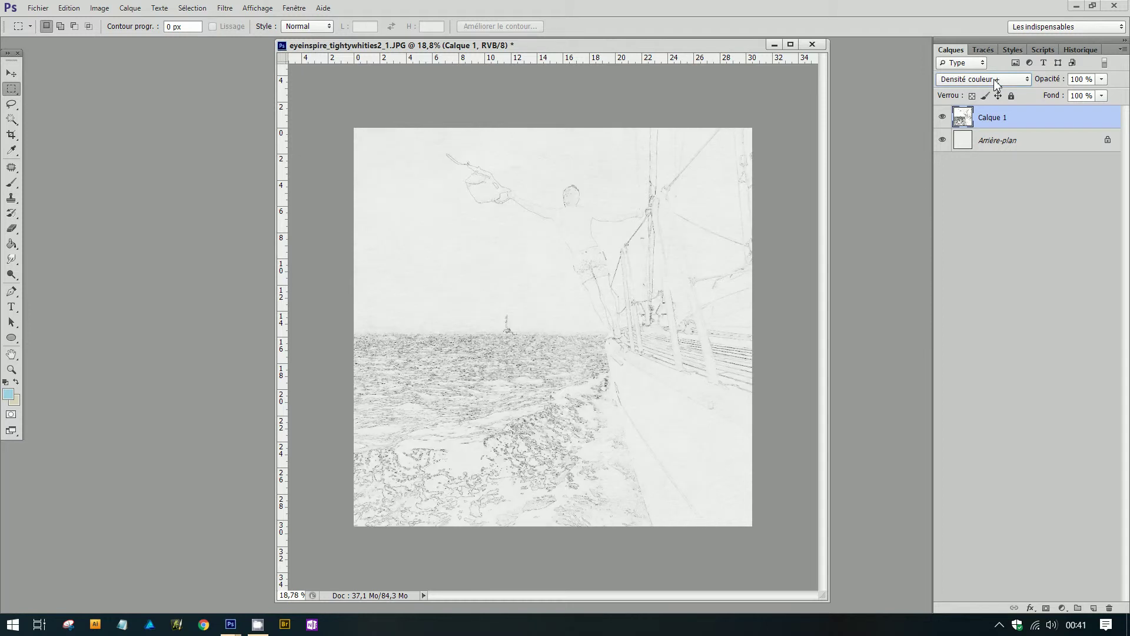
scroll(993, 79, down, 1)
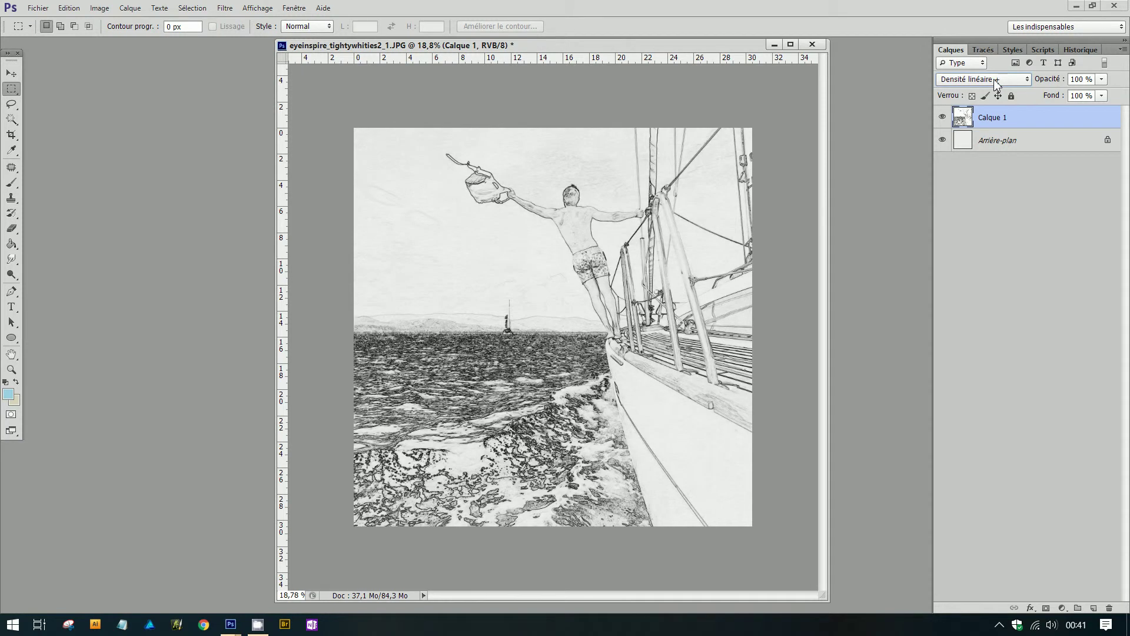
scroll(995, 82, down, 1)
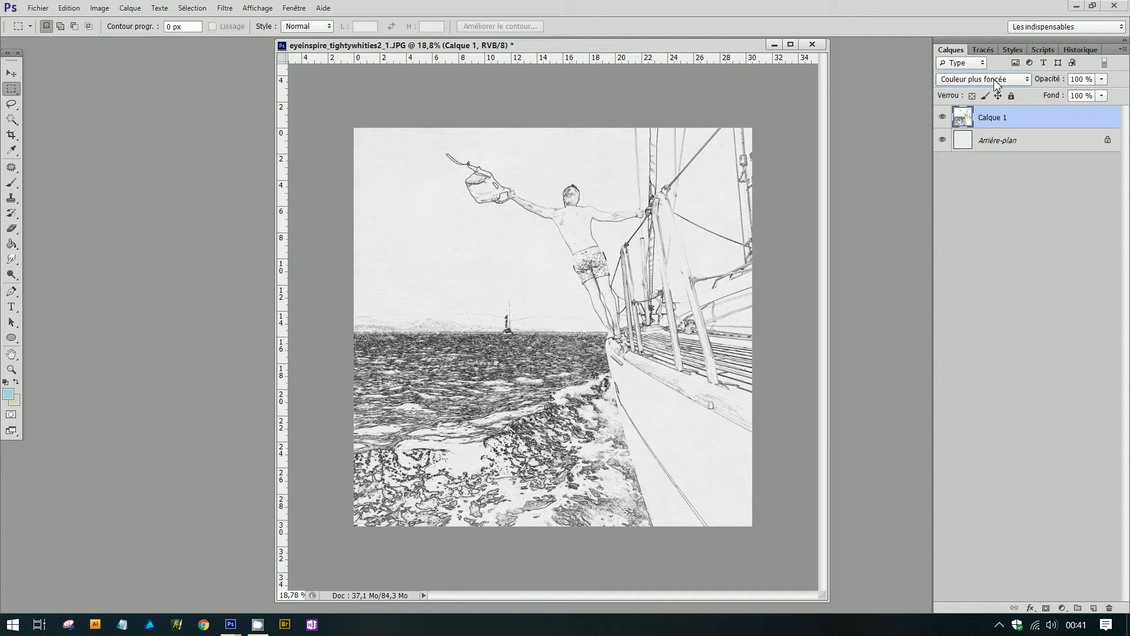
scroll(996, 83, down, 5)
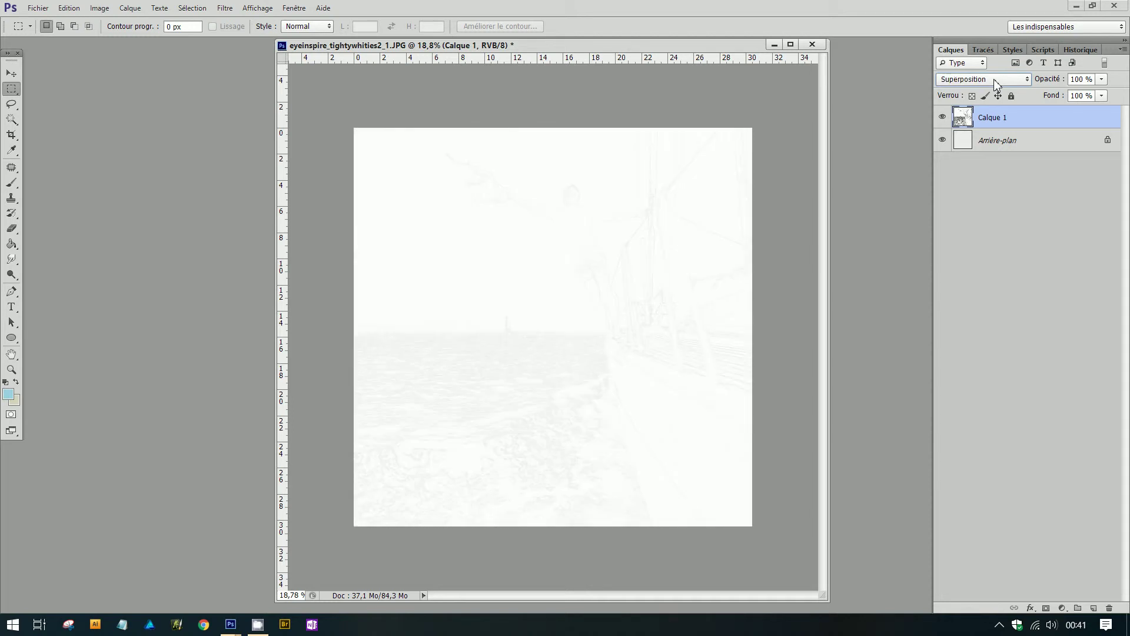
scroll(995, 80, down, 6)
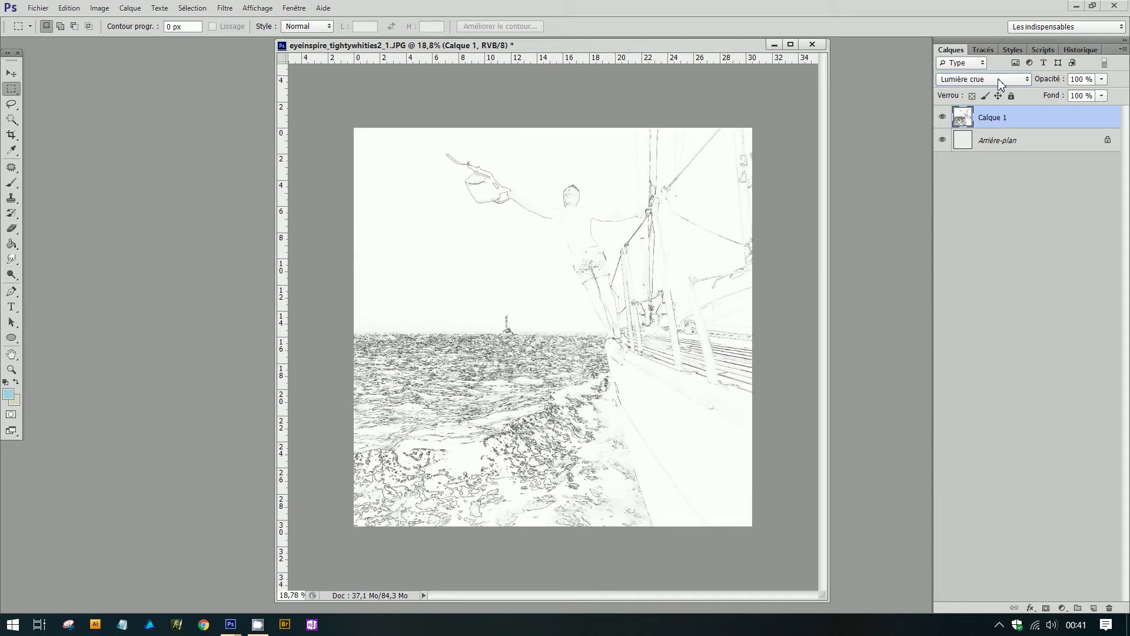
scroll(1002, 81, down, 2)
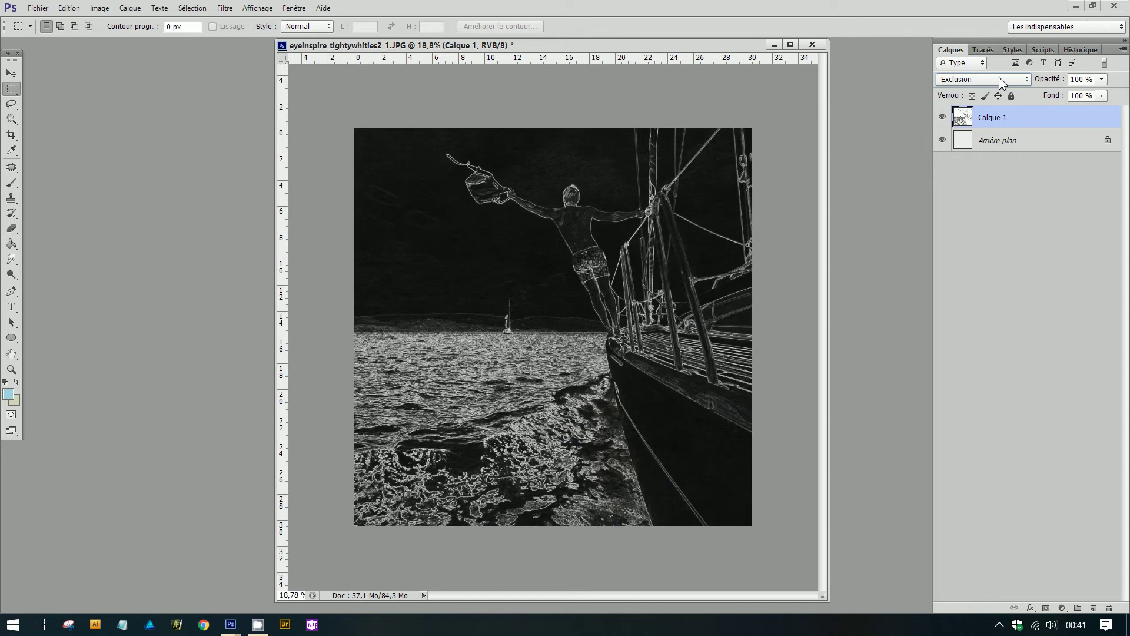
scroll(1002, 82, down, 6)
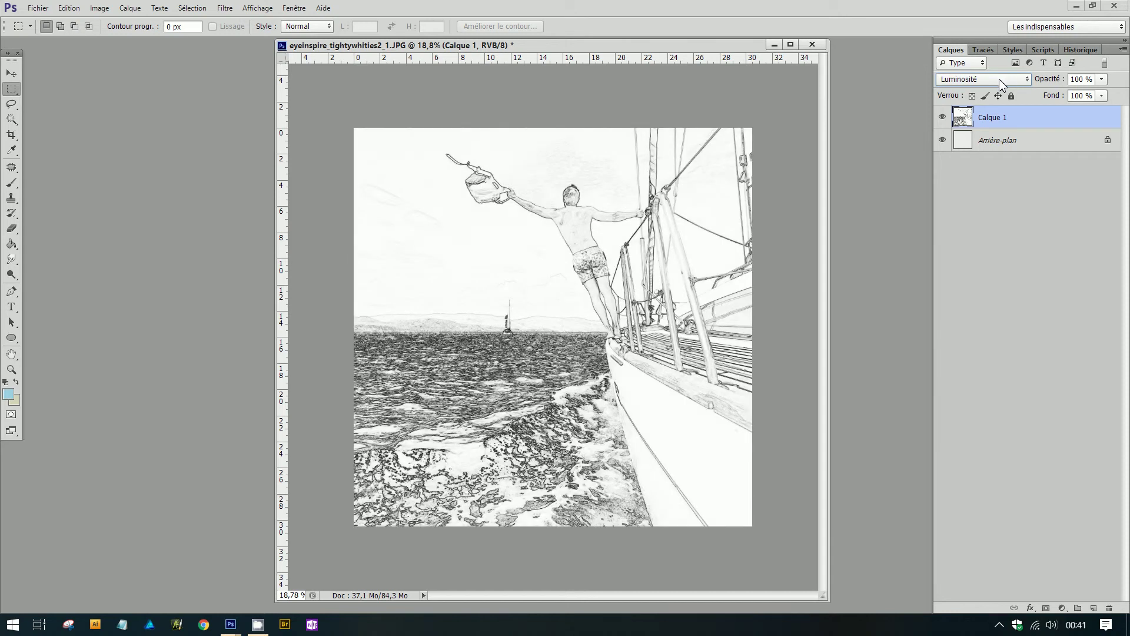
click(1030, 82)
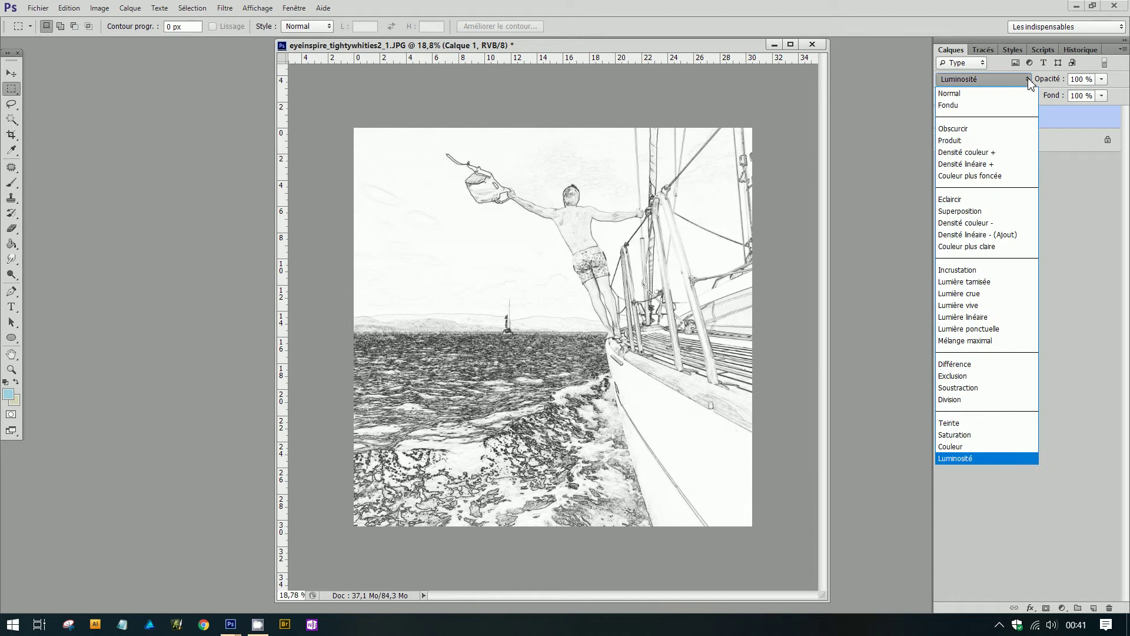
click(979, 141)
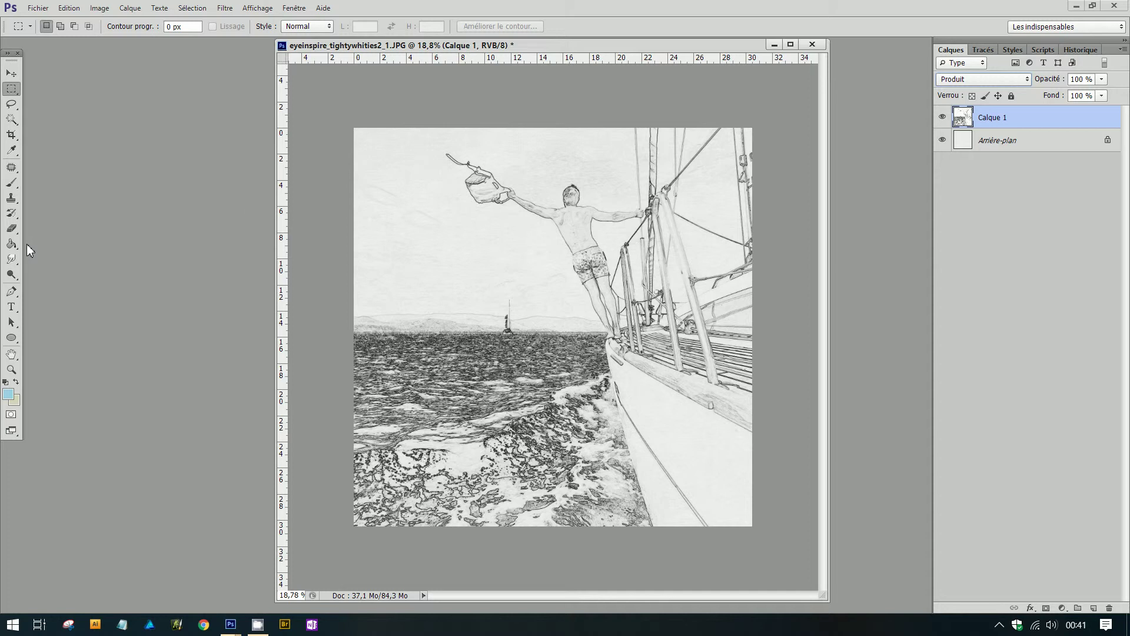
Add a new layer directly above the paper background and paint the sky area light blue on it with the splatter brush
click(1025, 142)
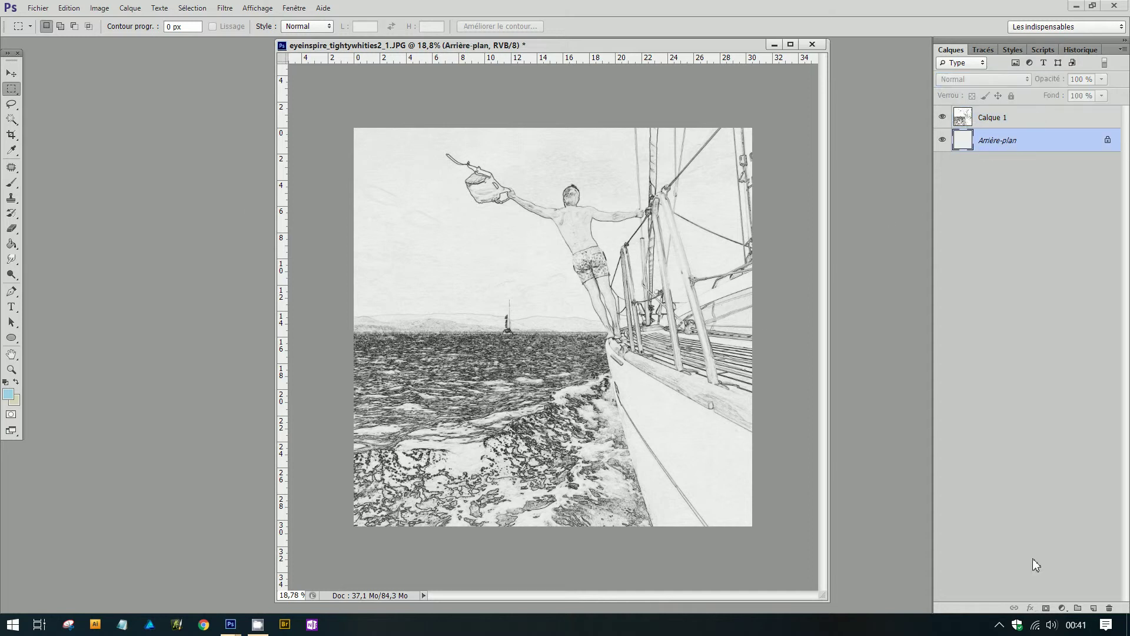
click(1094, 608)
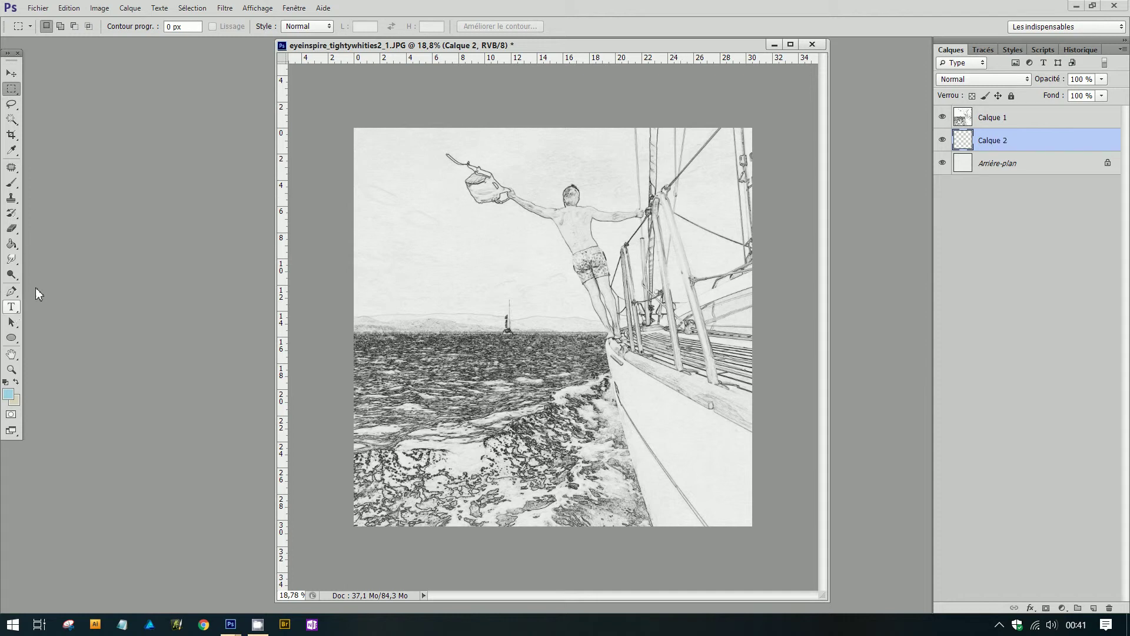
click(11, 185)
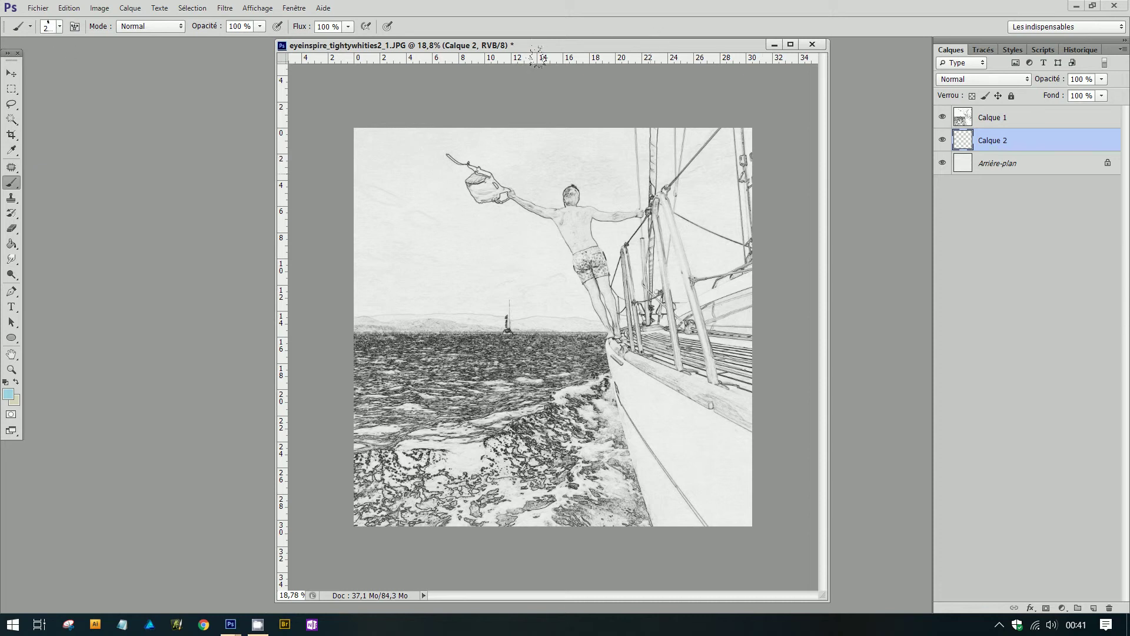
click(313, 103)
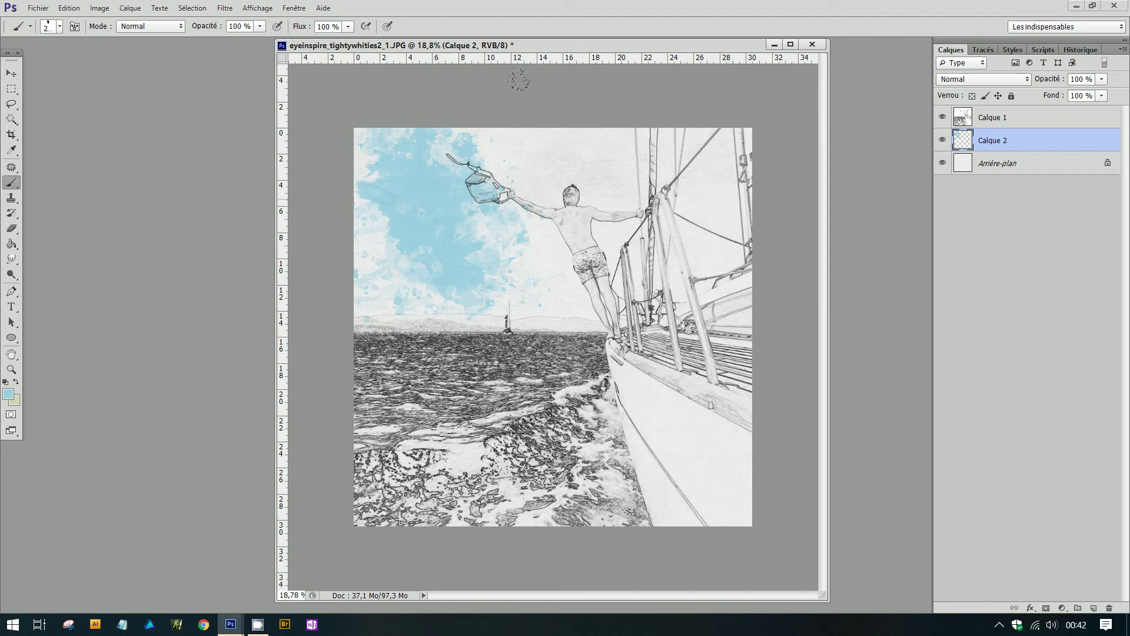
click(413, 90)
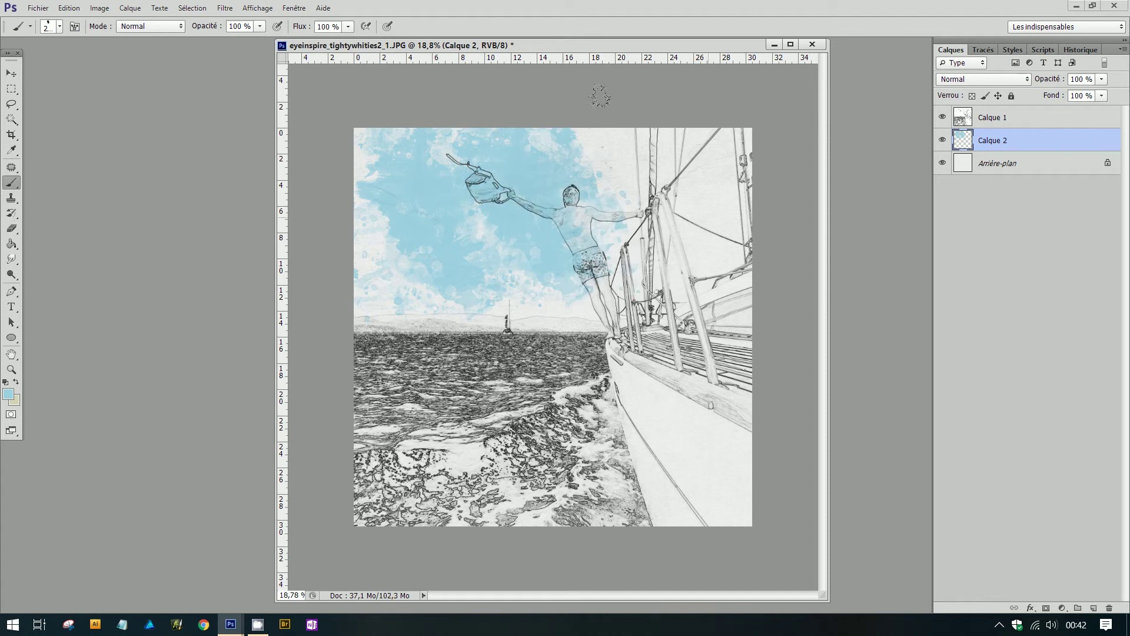
click(567, 84)
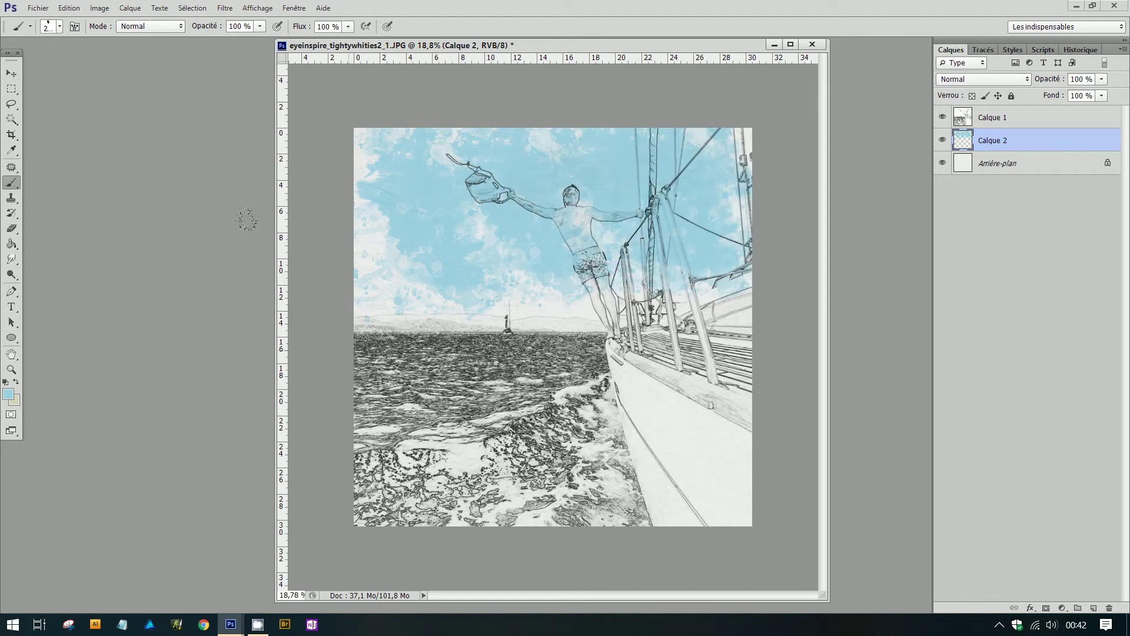
click(256, 138)
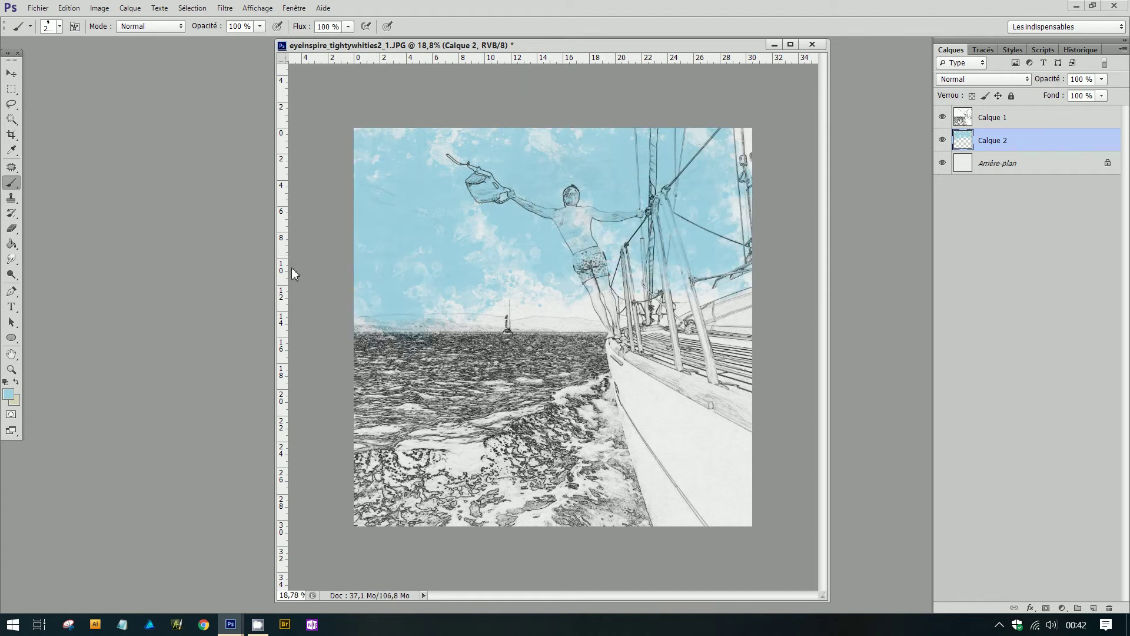
Try blend modes such as Produit, Exclusion, Teinte and Couleur on the blue paint layer, ending on Densité linéaire +
click(1027, 79)
click(1004, 163)
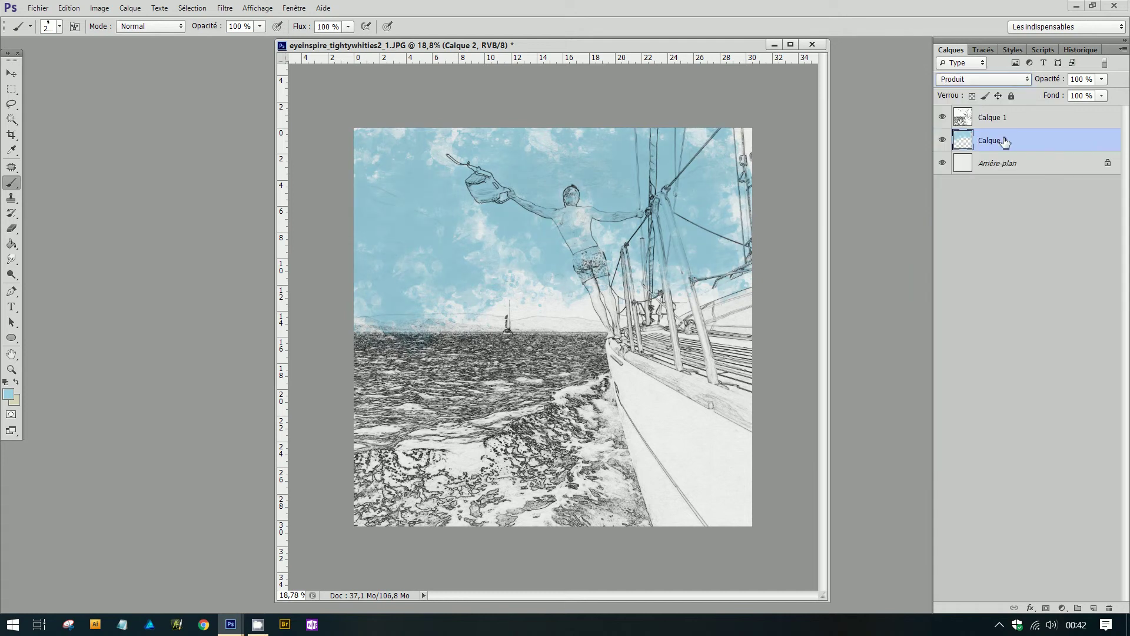
scroll(992, 80, down, 3)
scroll(992, 80, down, 4)
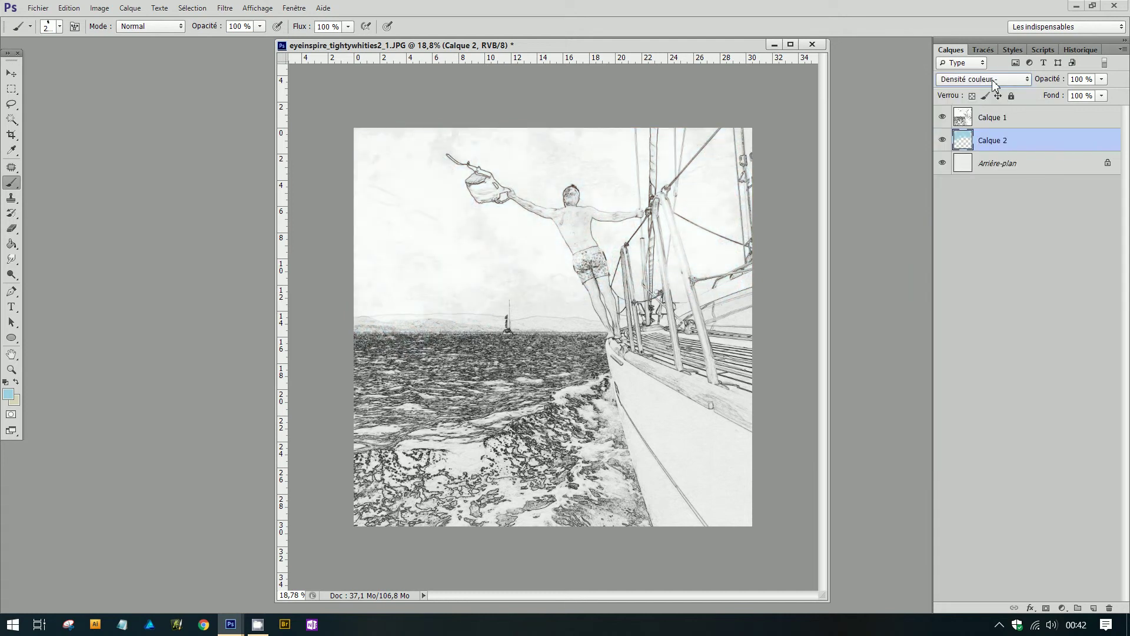
scroll(991, 80, down, 6)
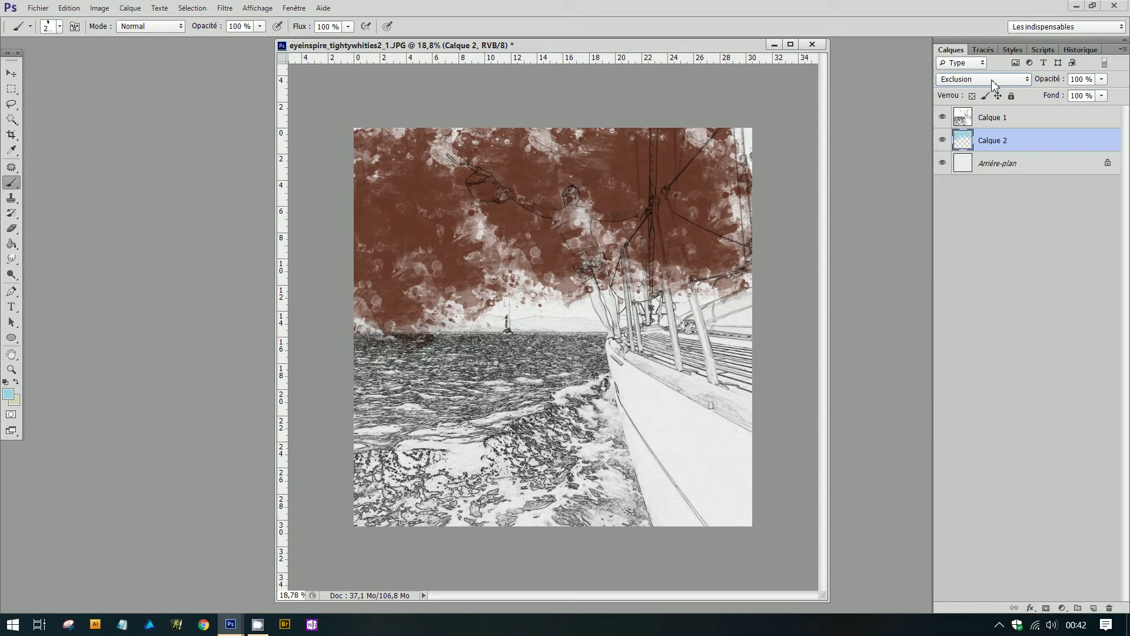
scroll(991, 79, down, 3)
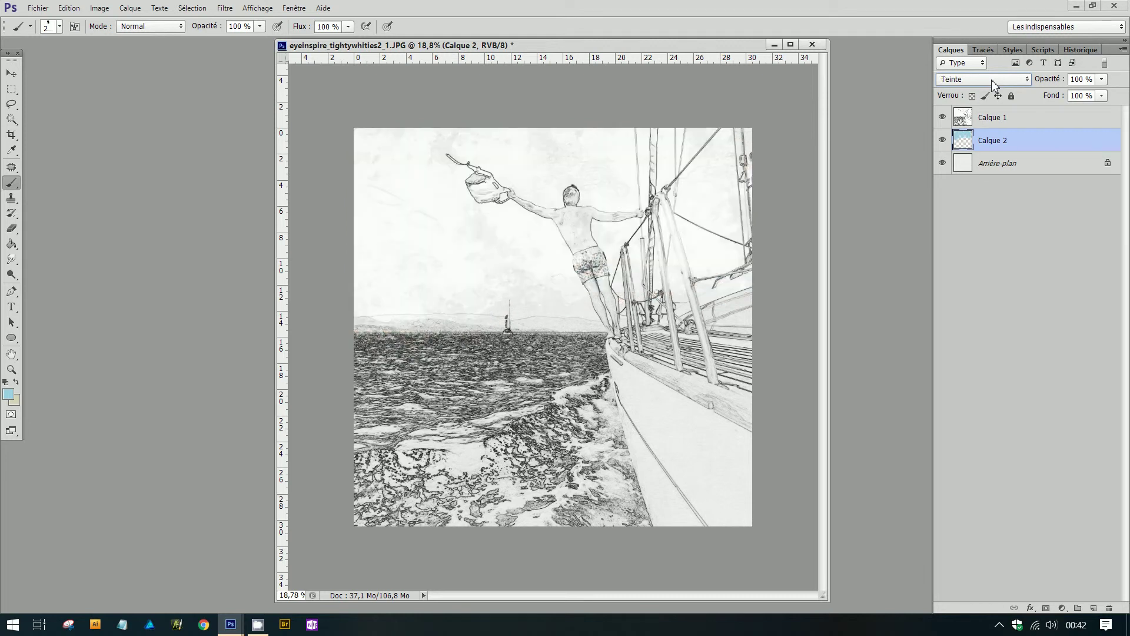
scroll(991, 79, down, 2)
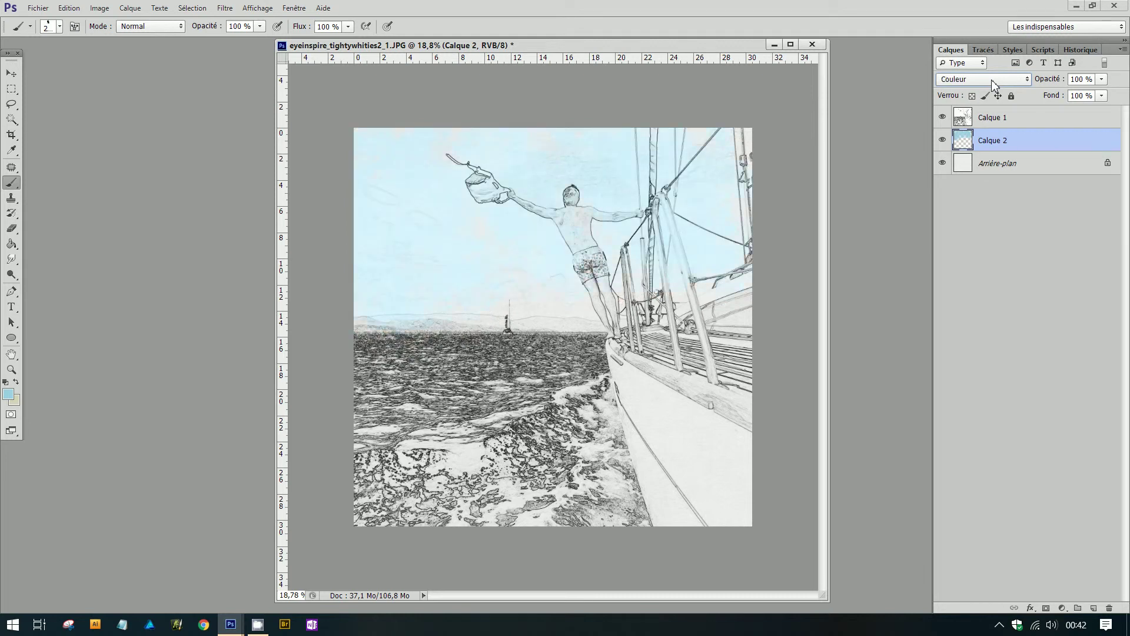
scroll(991, 80, up, 3)
scroll(991, 80, up, 6)
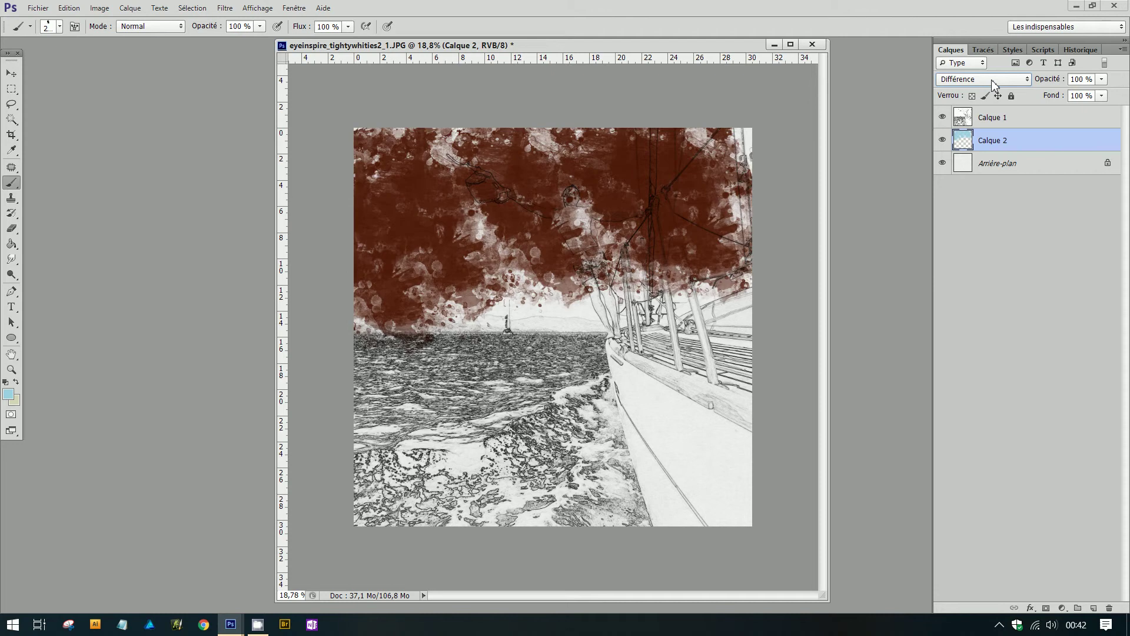
scroll(991, 80, up, 1)
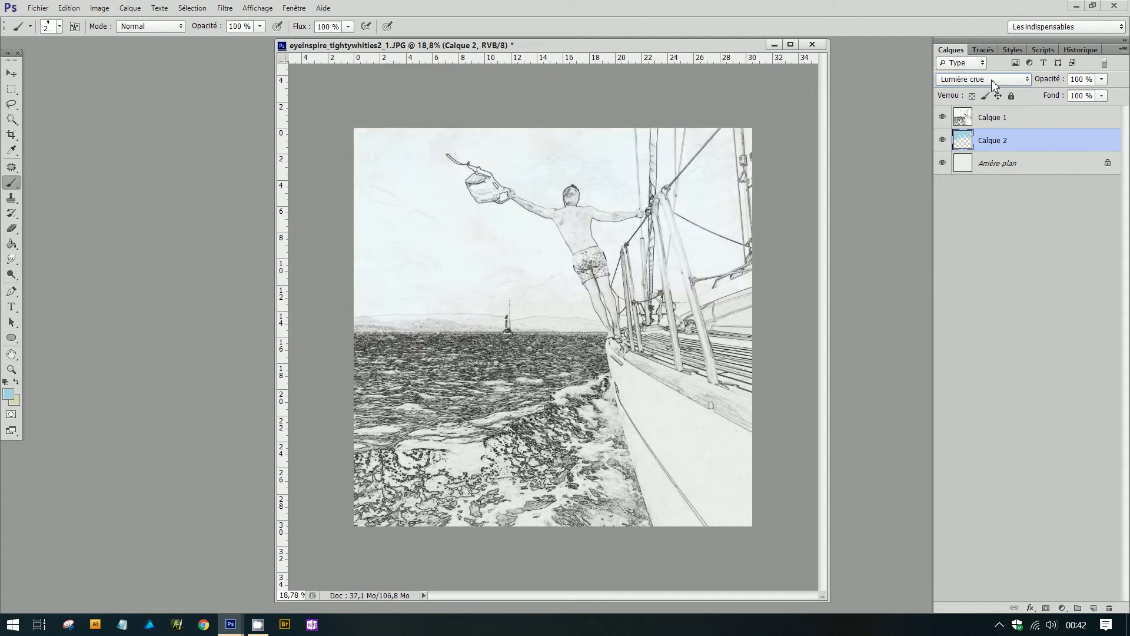
scroll(992, 84, up, 2)
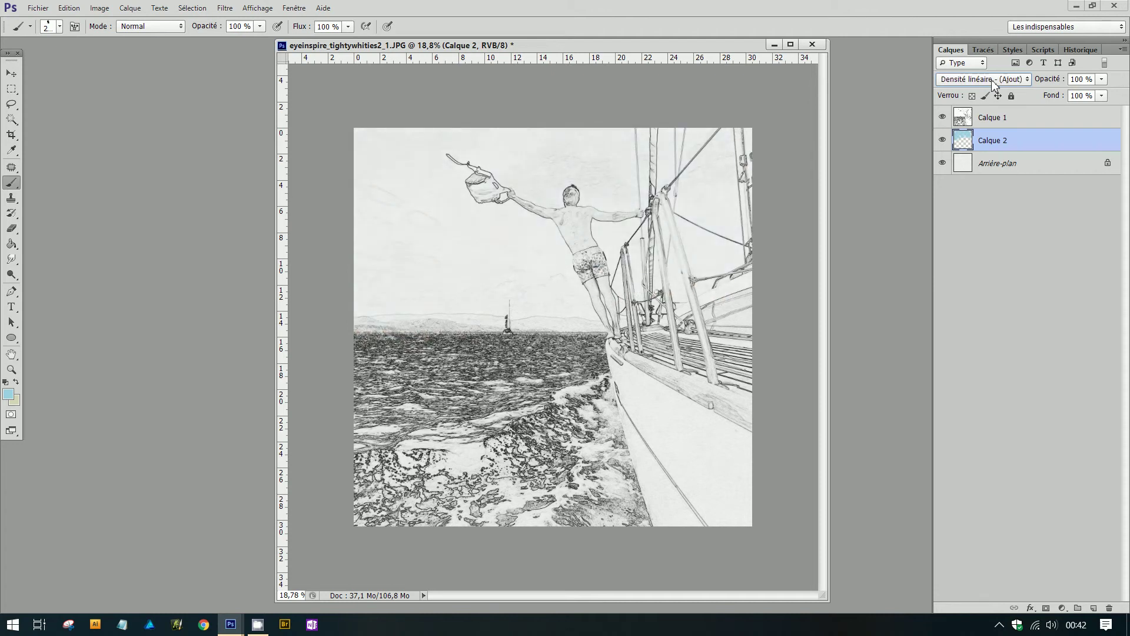
scroll(994, 84, up, 5)
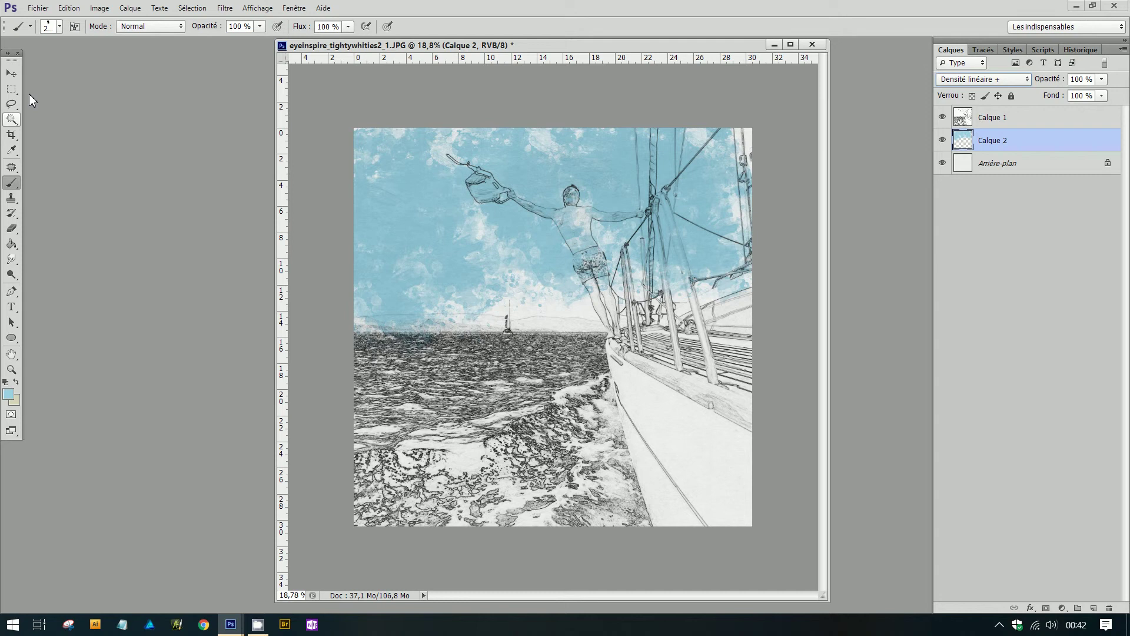
Delete the blue paint layer and add a new empty layer between the paper background and the line drawing
click(11, 73)
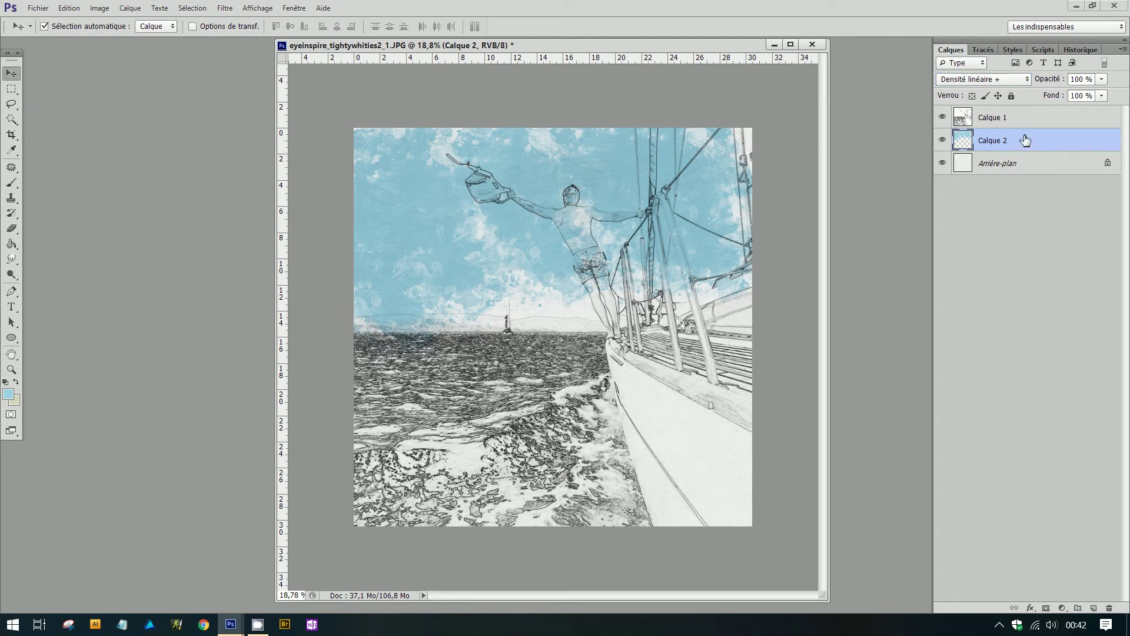
drag(1021, 141, 899, 408)
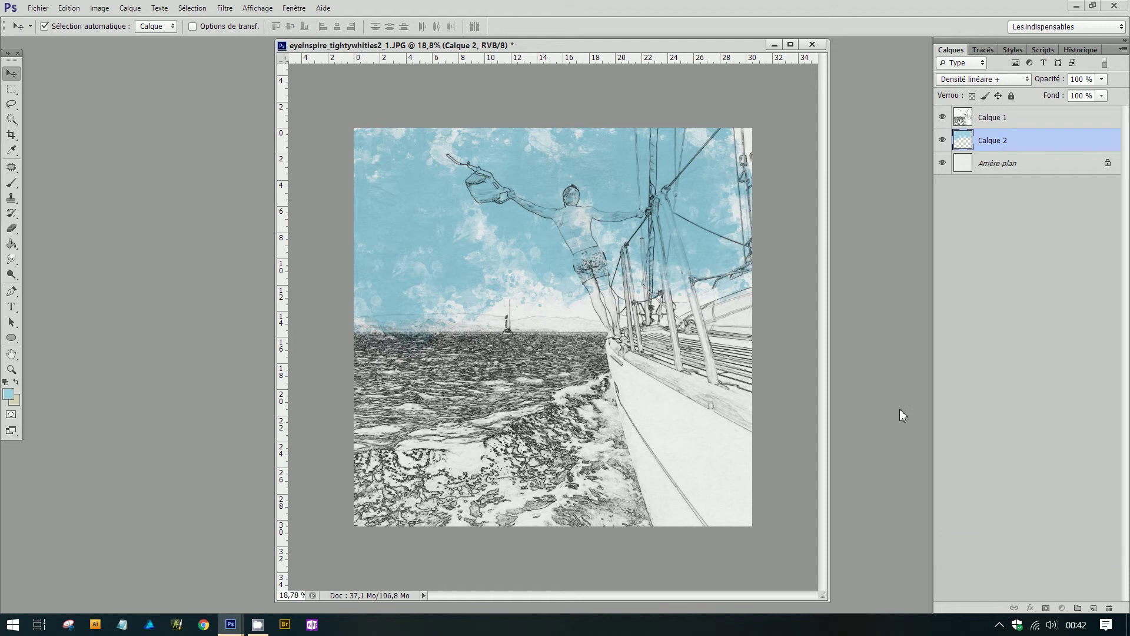
click(1109, 607)
click(1093, 608)
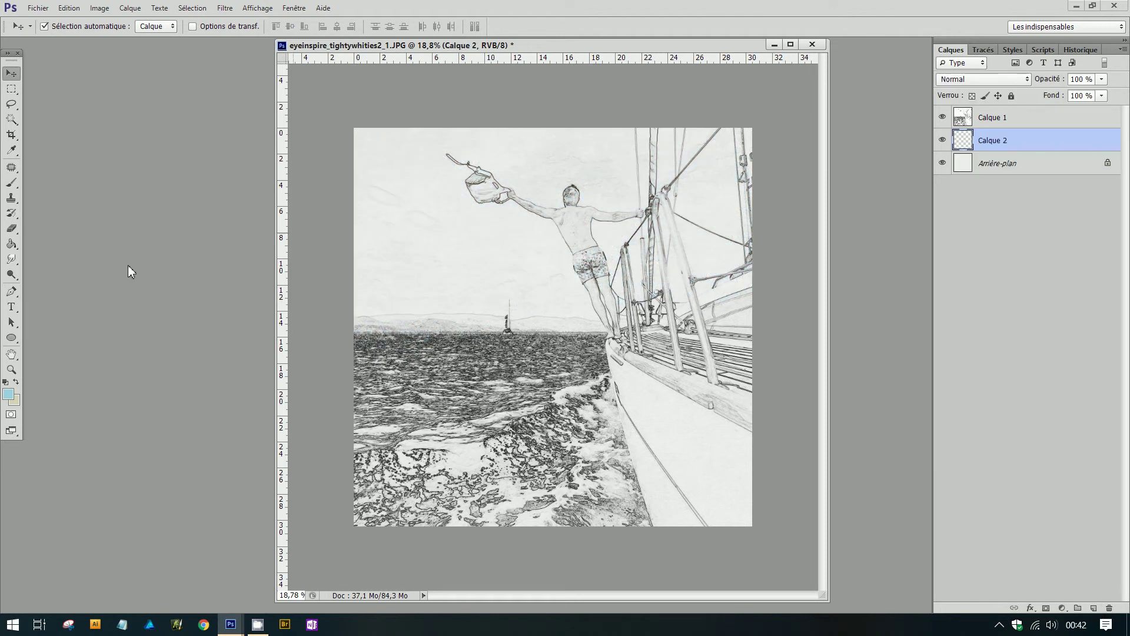
Set the foreground colour to a very pale cyan, about #cff3f4
key(i)
click(9, 394)
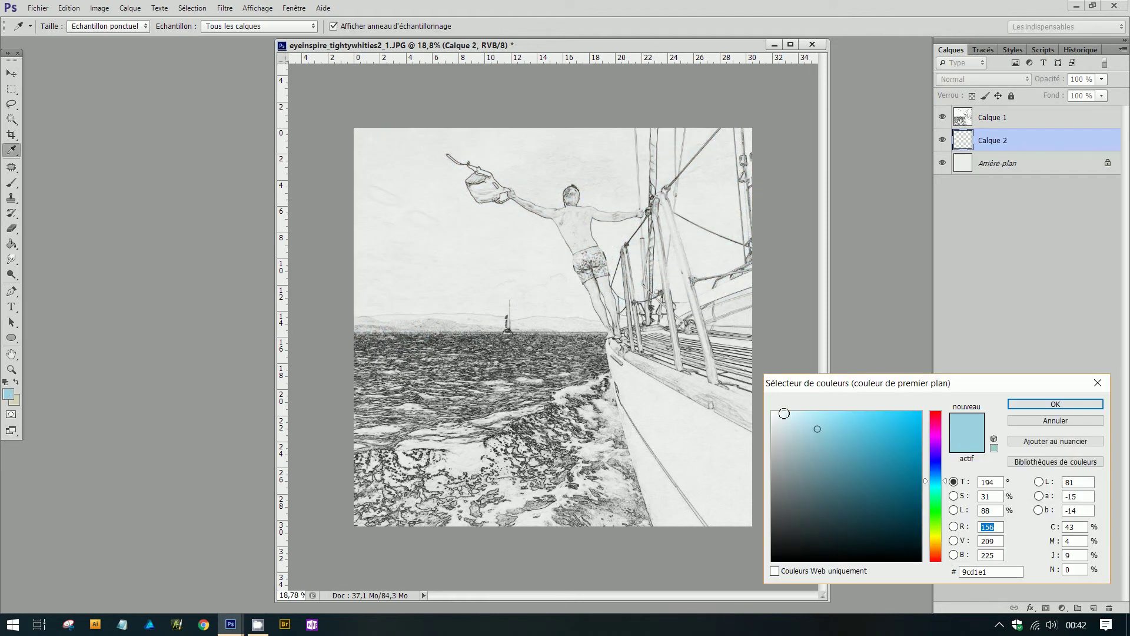
click(784, 417)
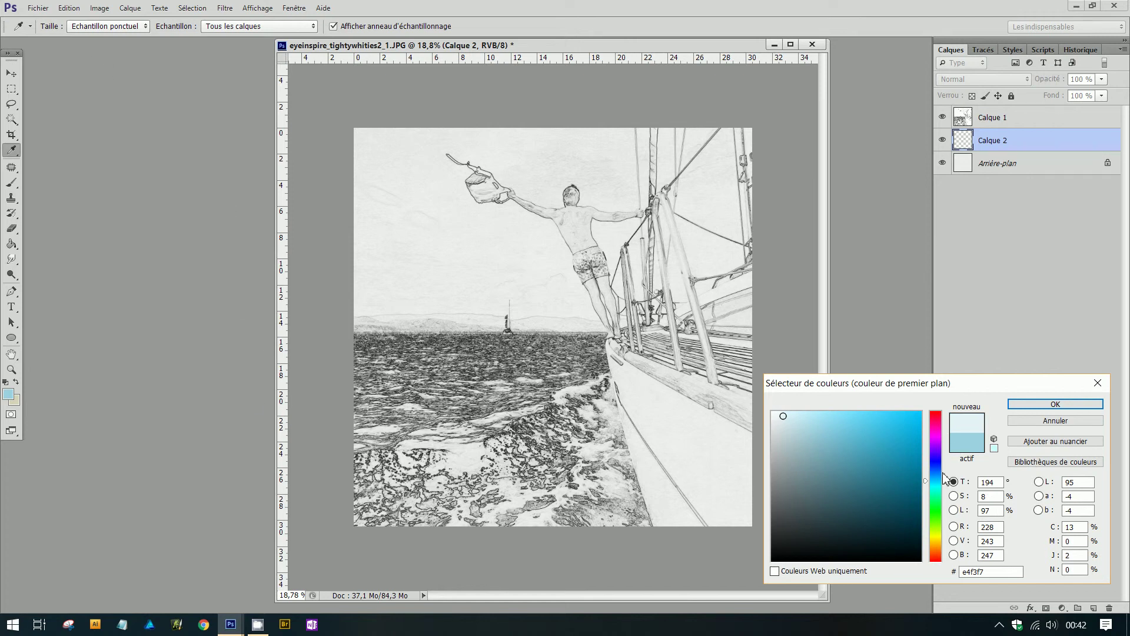
click(933, 488)
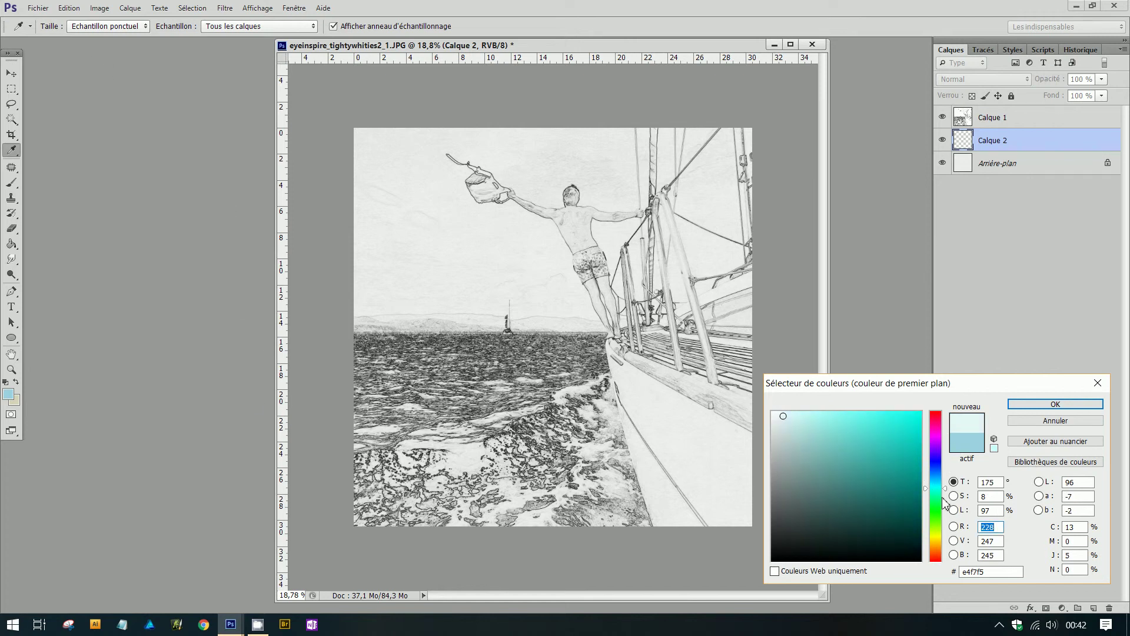
click(794, 418)
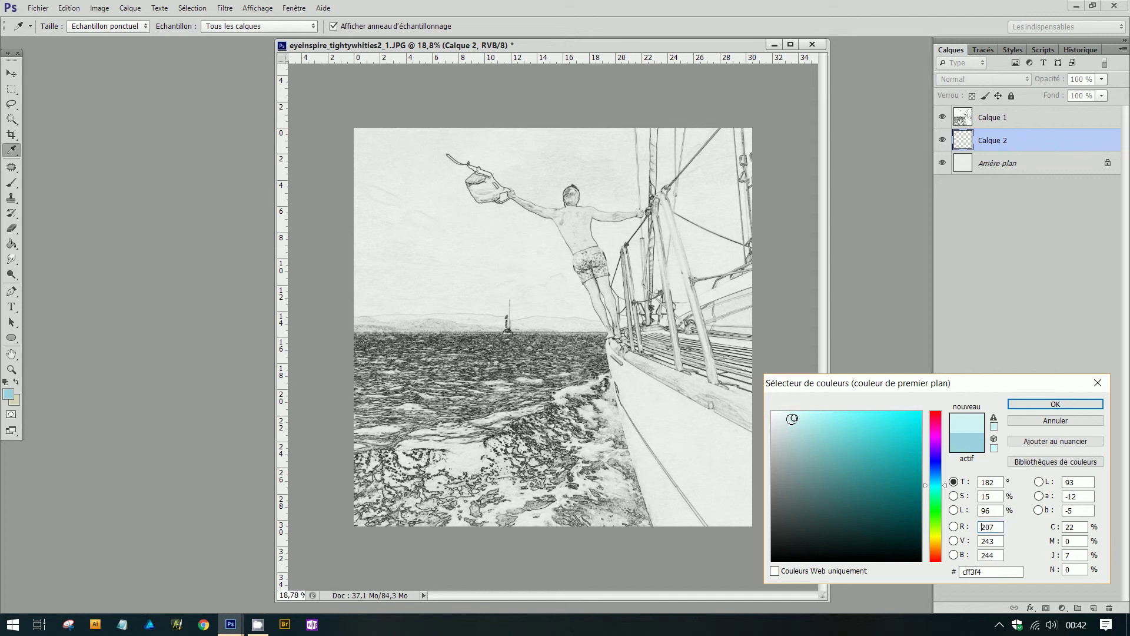
click(1055, 404)
key(v)
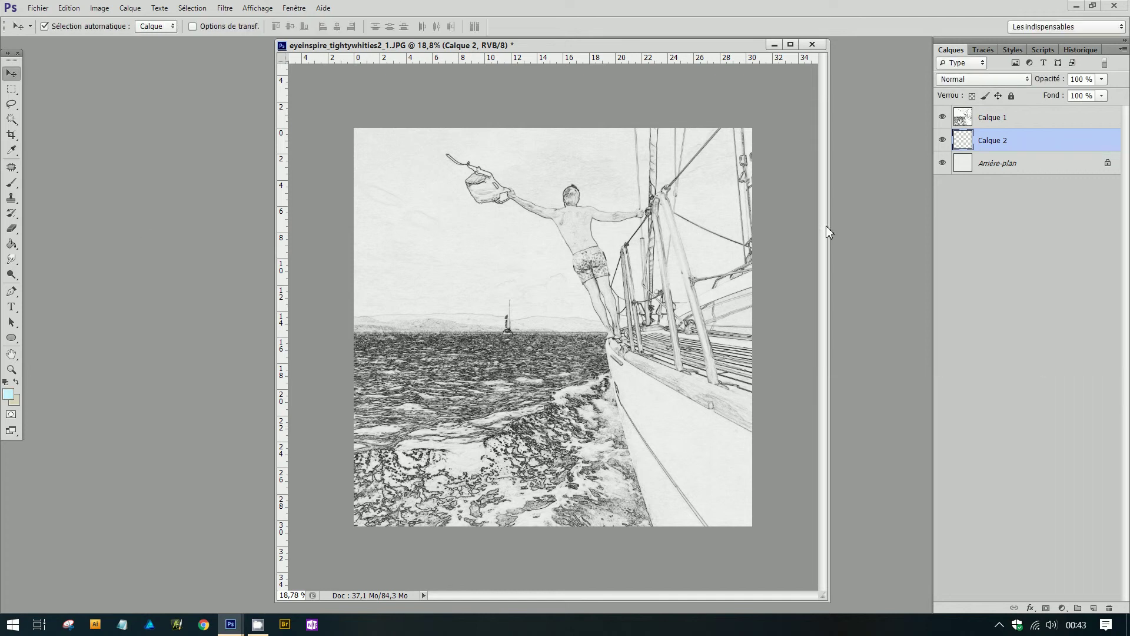
Paint the sky area pale cyan with the splatter brush on the new layer between the paper background and the line drawing
click(12, 183)
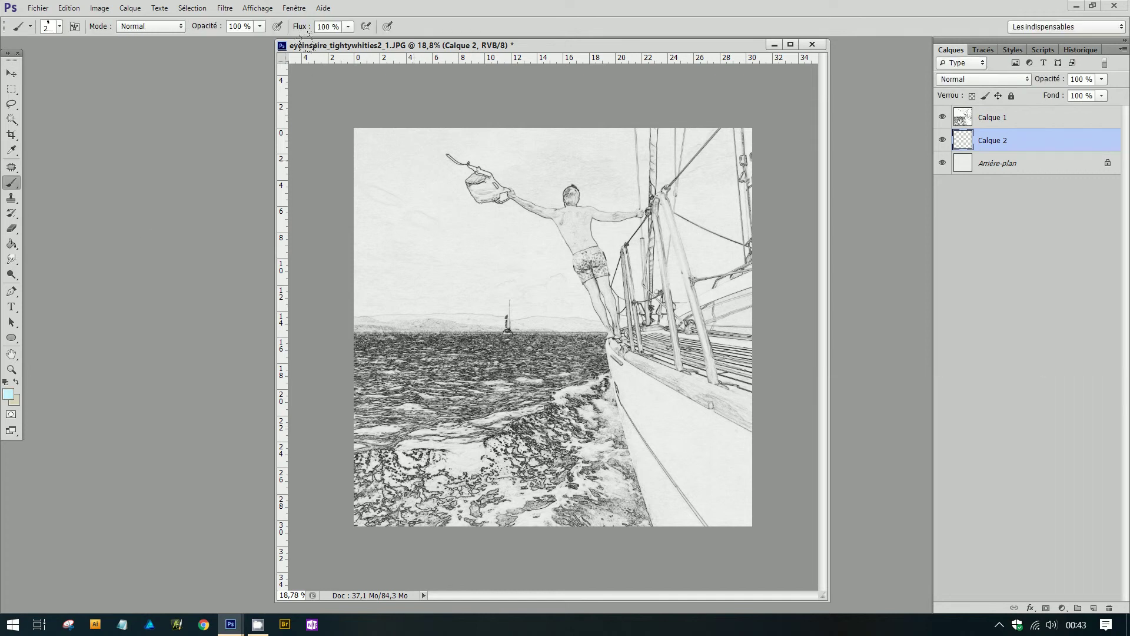
drag(308, 43, 555, 13)
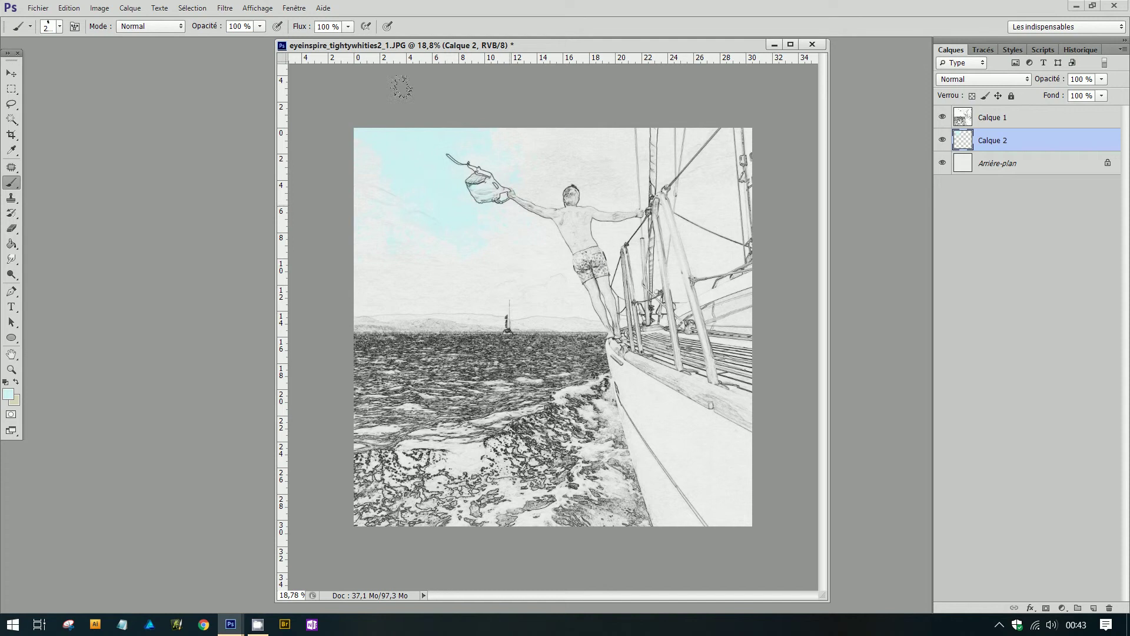
click(559, 73)
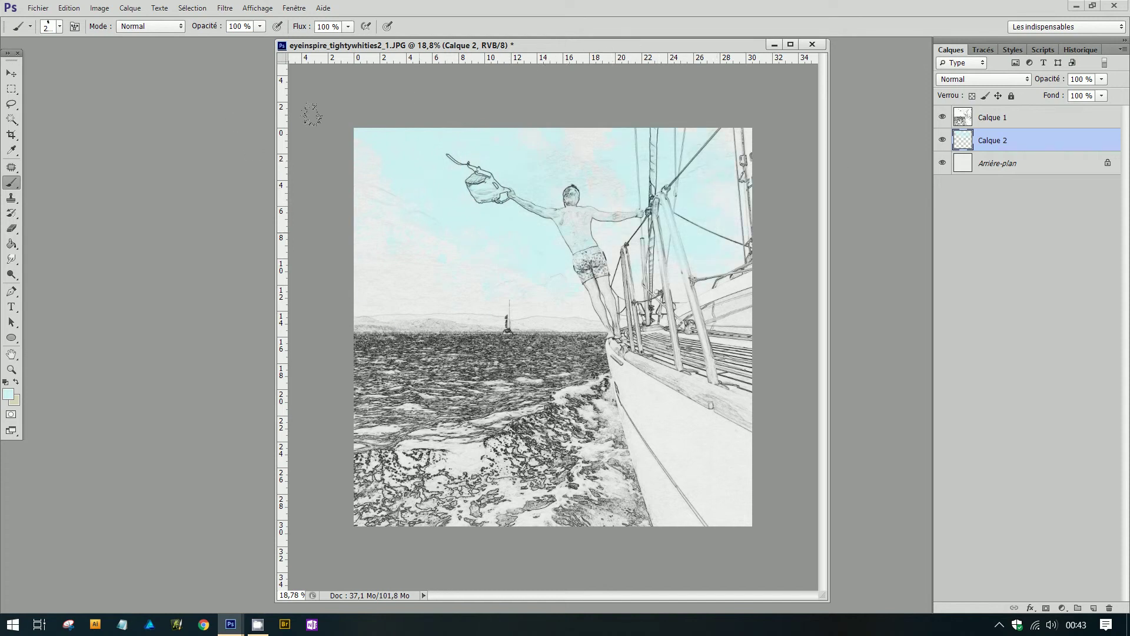
Compare the Produit and Densité couleur + blend modes on the sky paint layer, settling on Produit
click(1025, 80)
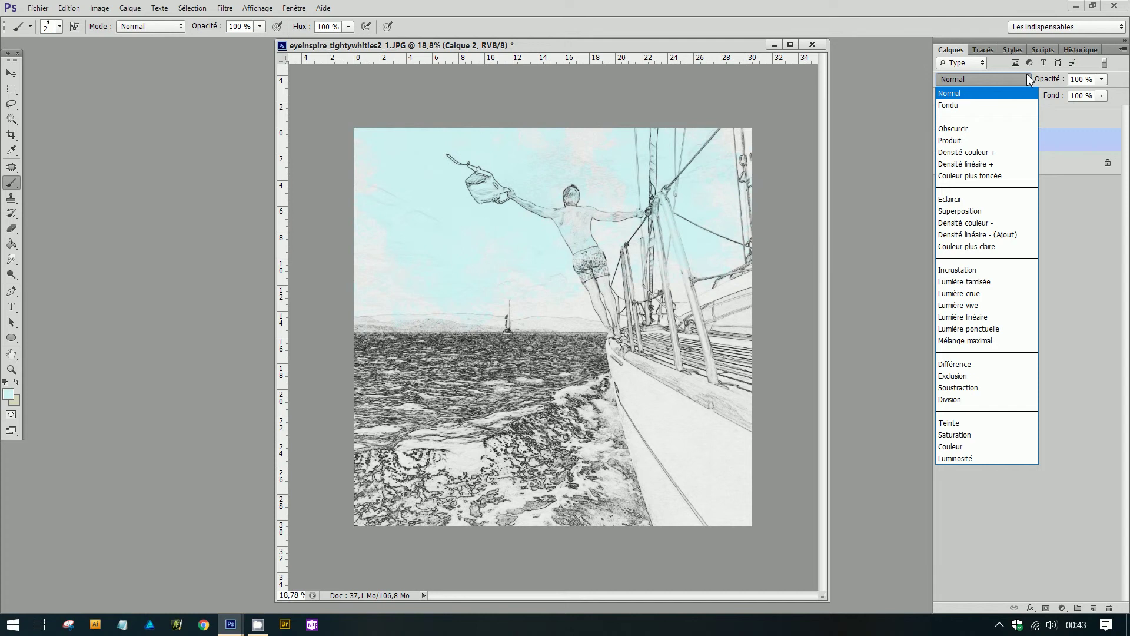
click(994, 141)
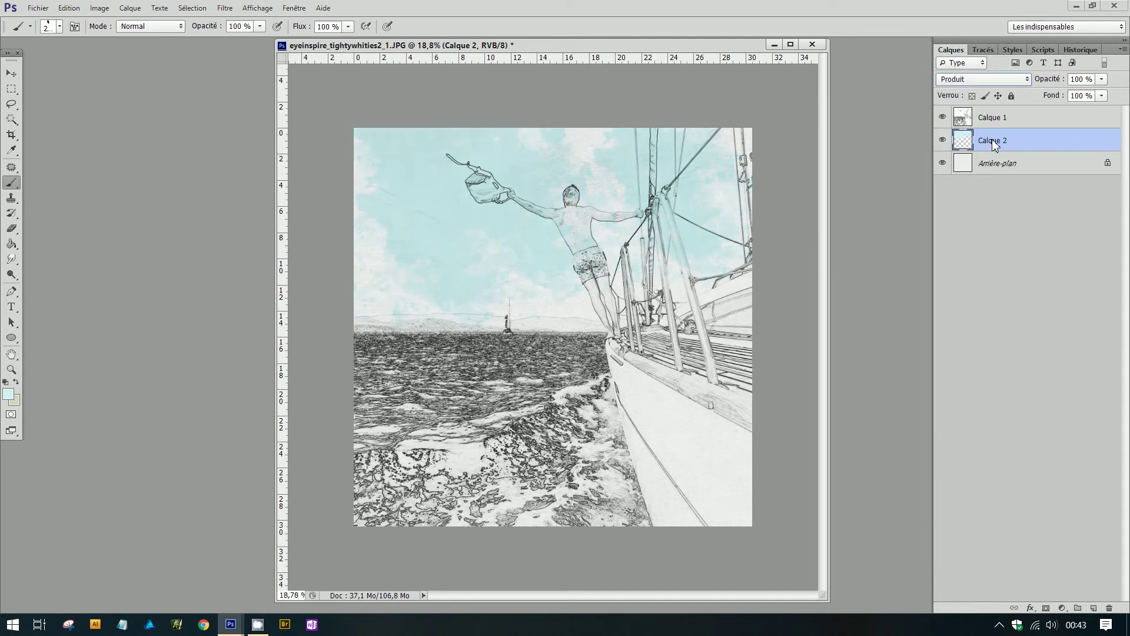
scroll(993, 82, down, 1)
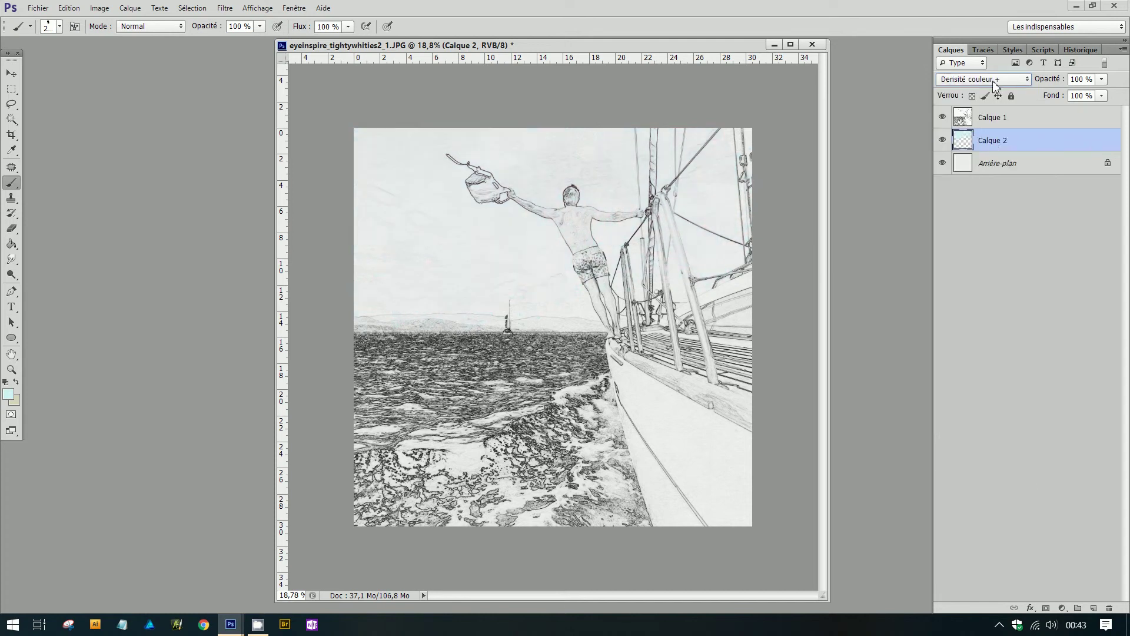
scroll(993, 83, up, 1)
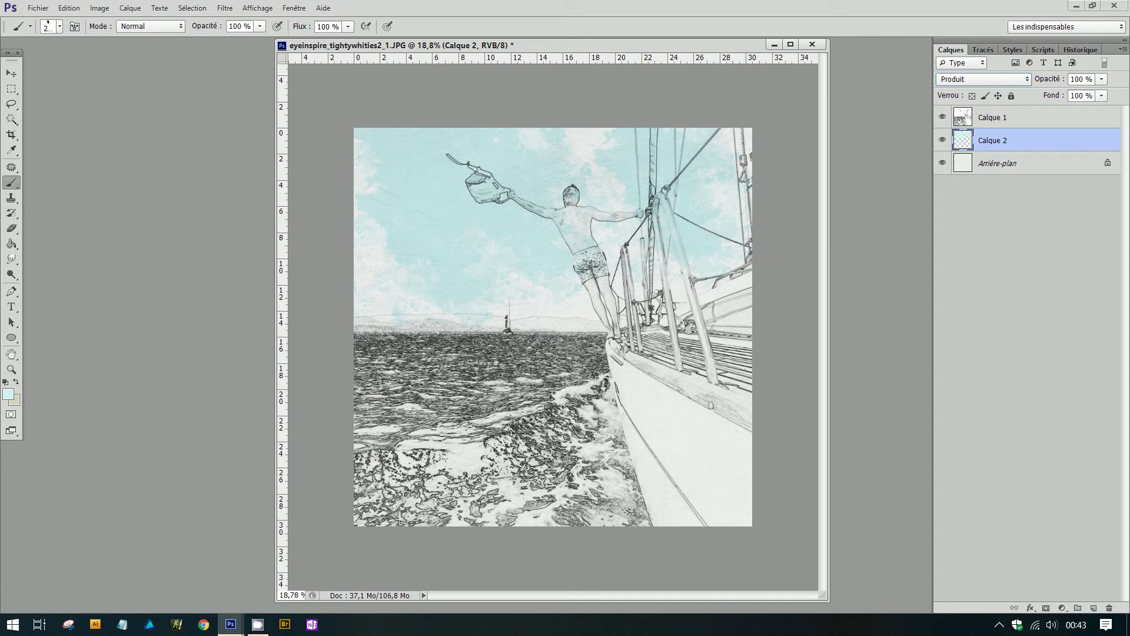
Make the line drawing layer active and inspect its blending options without changing them
click(10, 73)
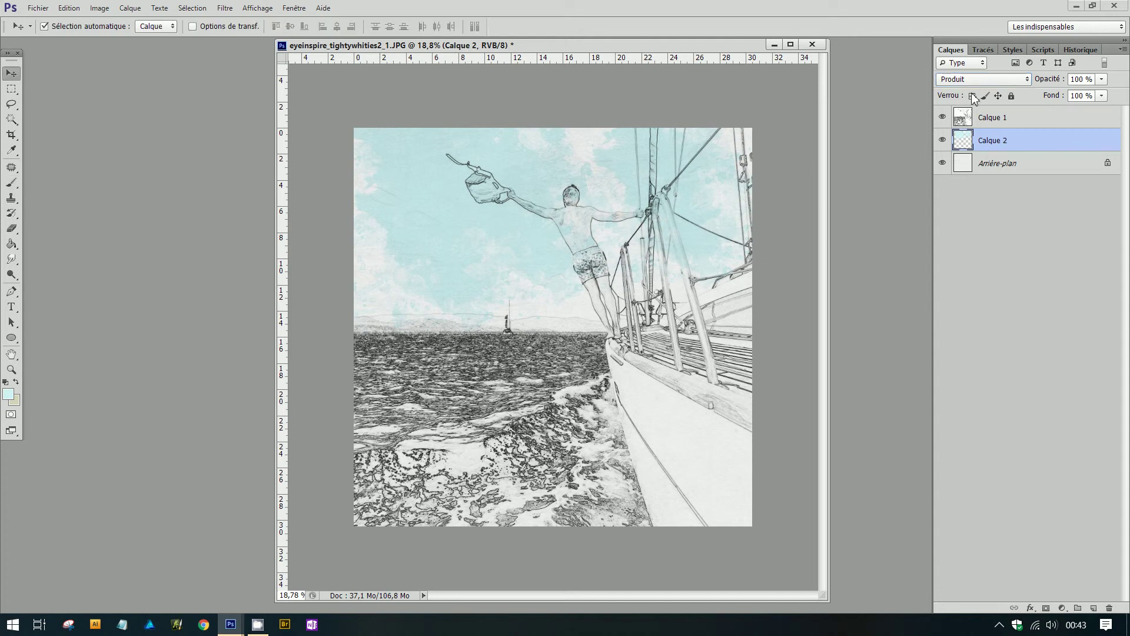
double_click(1008, 116)
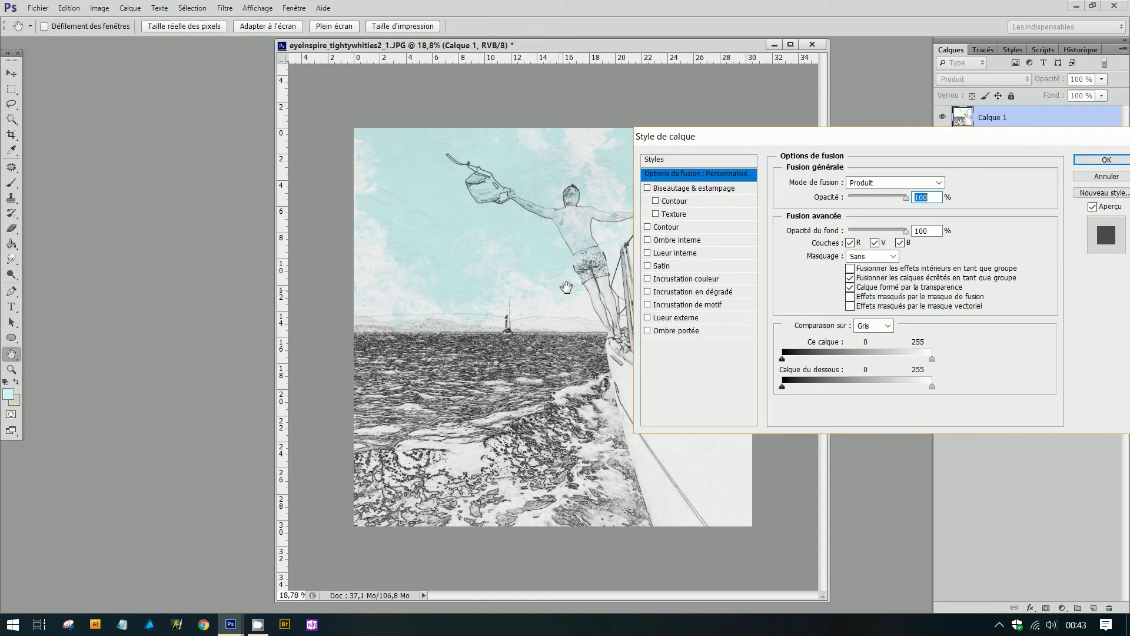
click(1107, 176)
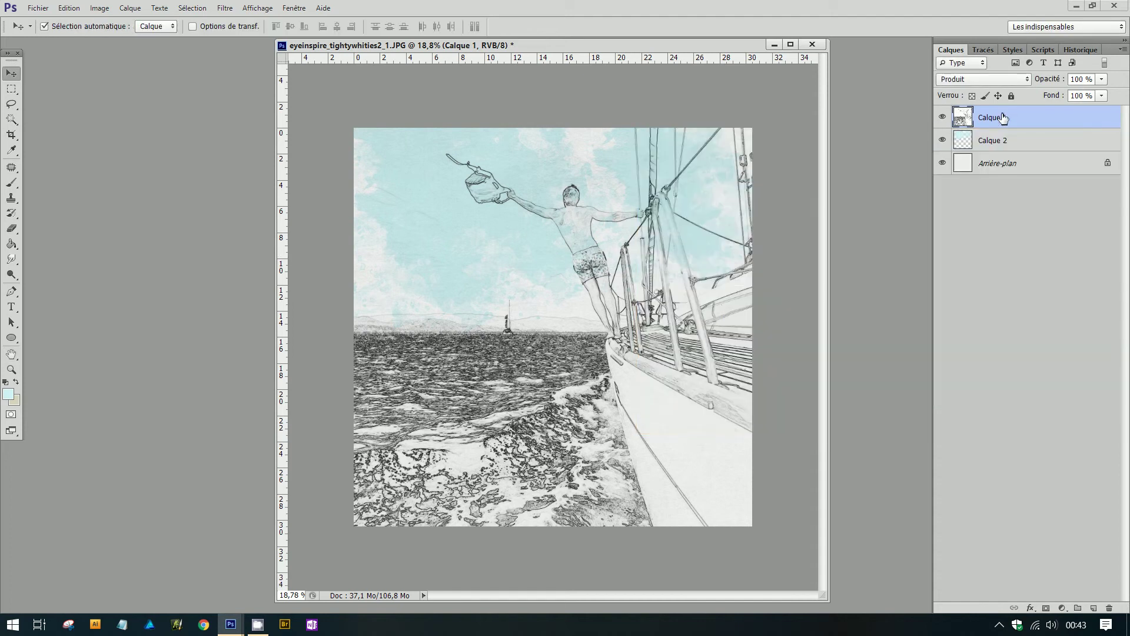
Try a Magic Wand selection from the hull with Pixels contigus off at tolerance 30, and deselect it
click(13, 119)
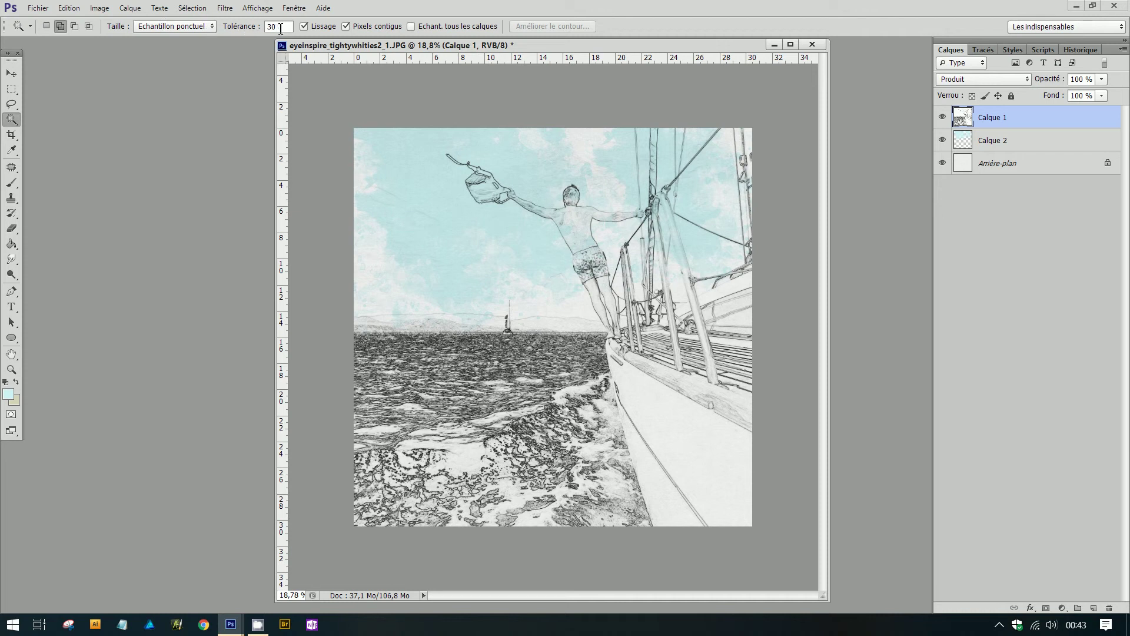
click(347, 27)
click(669, 408)
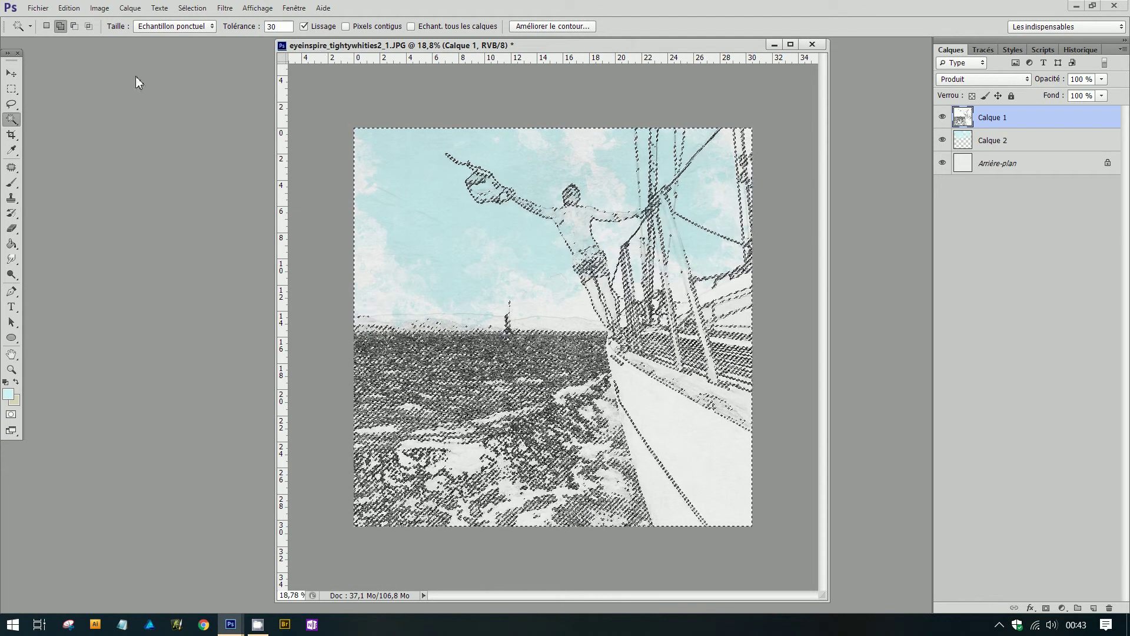
click(11, 89)
click(445, 143)
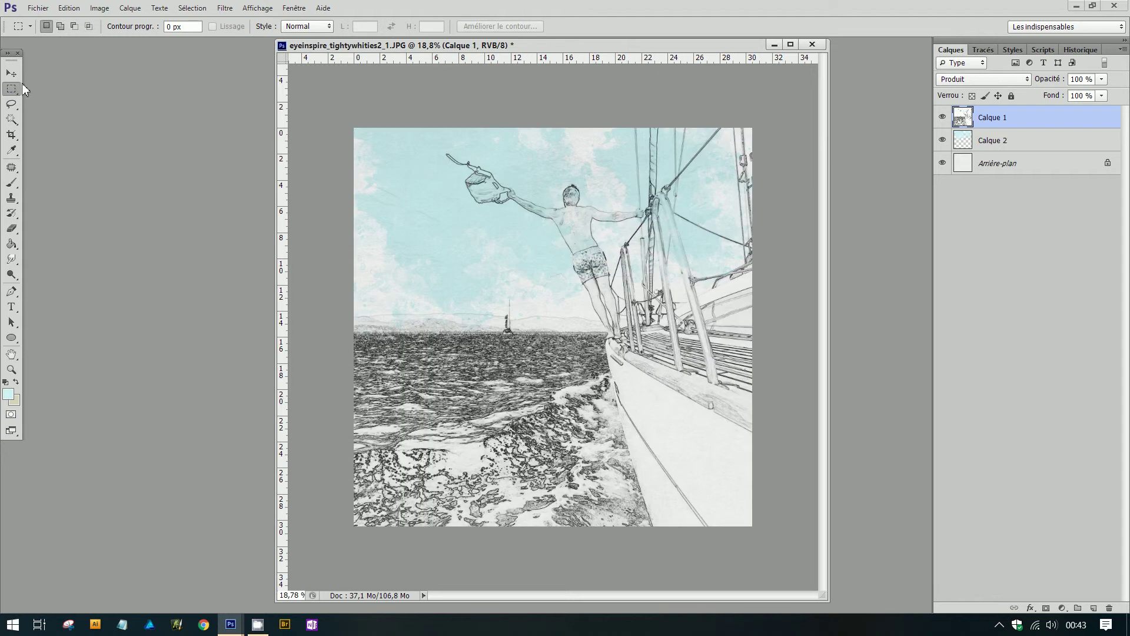
Select the boat hull with the Magic Wand using Pixels contigus at tolerance 30, and add a new layer above the sky paint layer
click(11, 119)
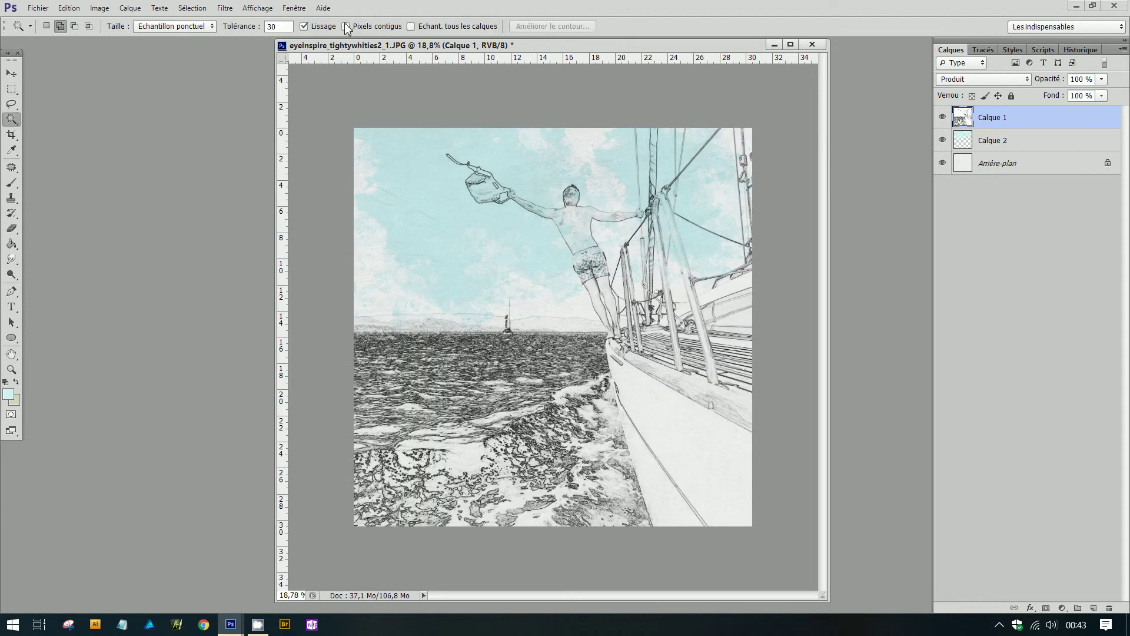
click(346, 27)
click(657, 415)
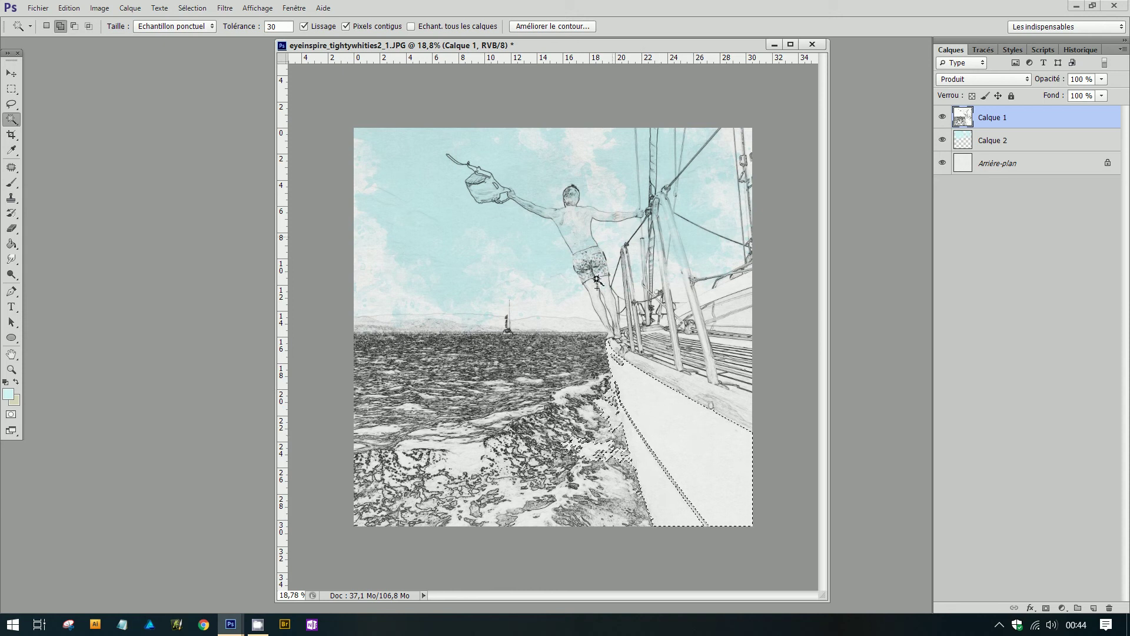
click(1040, 140)
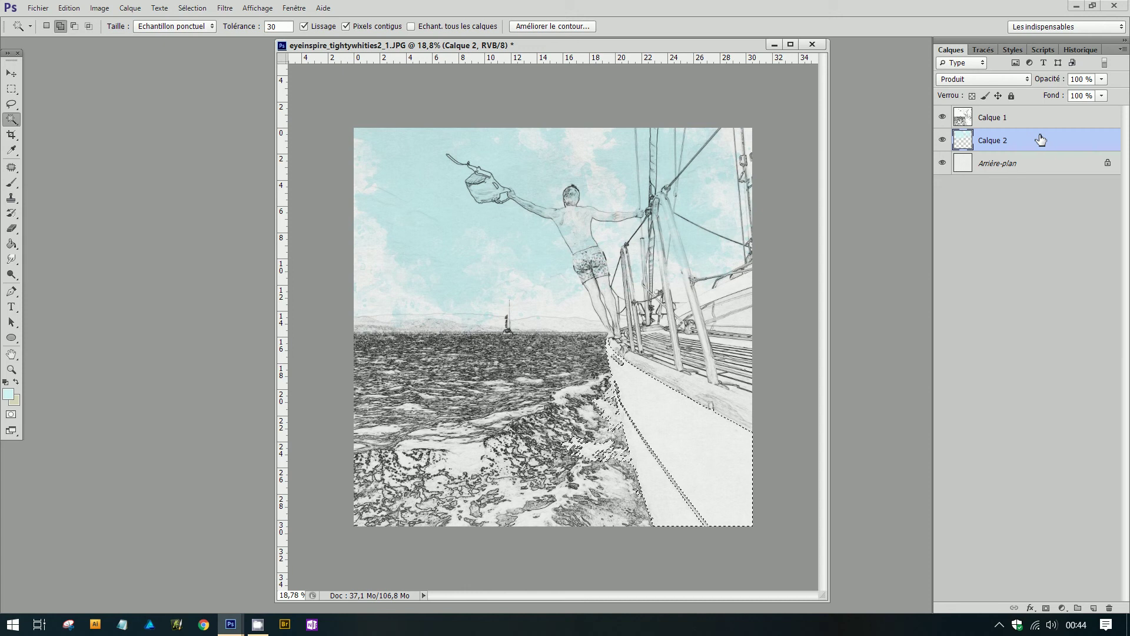
click(1093, 608)
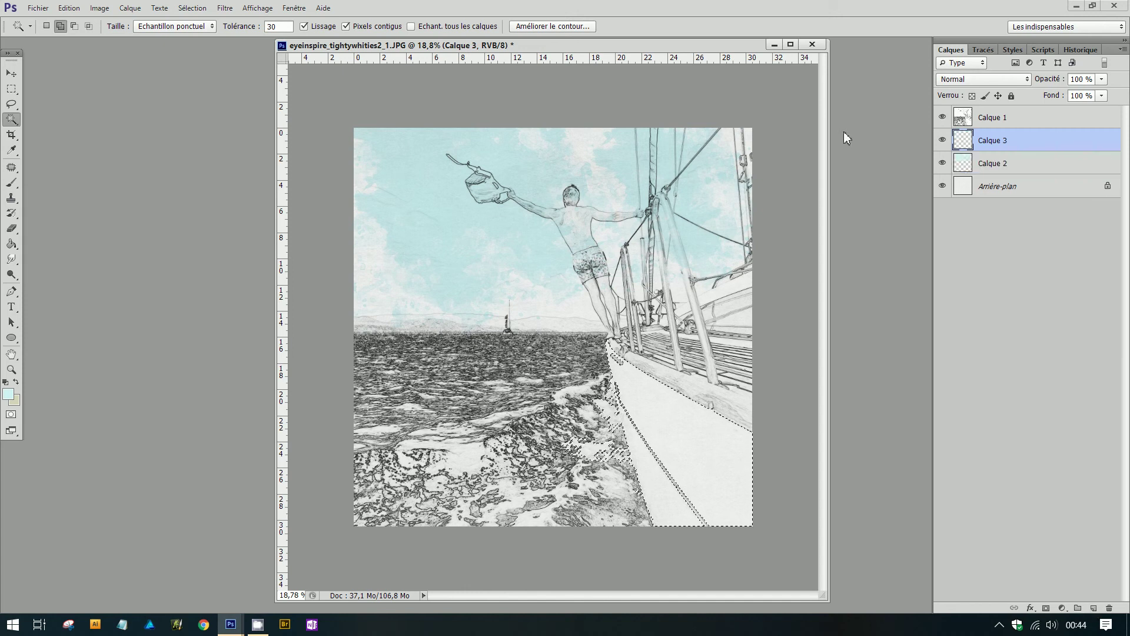
Set the foreground colour to a saturated golden yellow with a hue of 44°
click(8, 394)
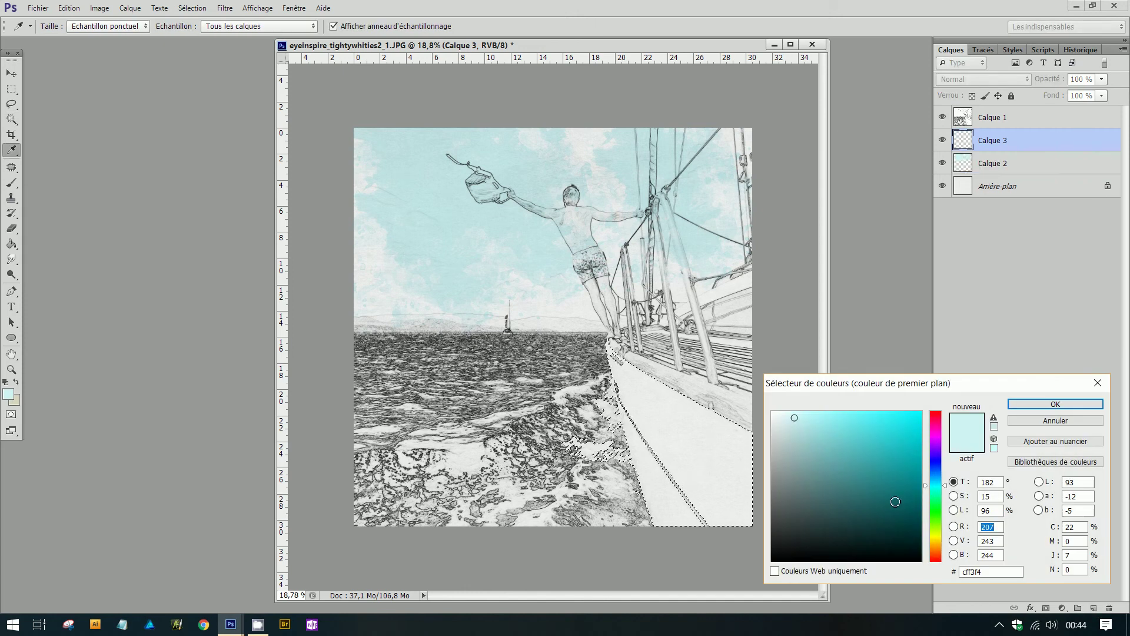
click(932, 536)
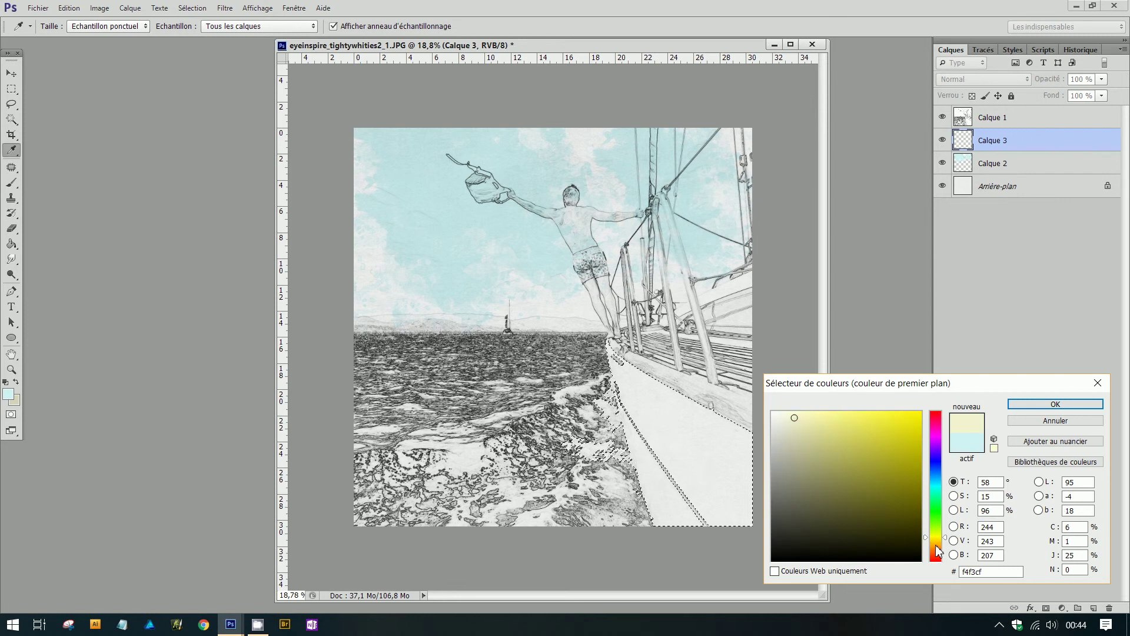
click(936, 541)
click(887, 415)
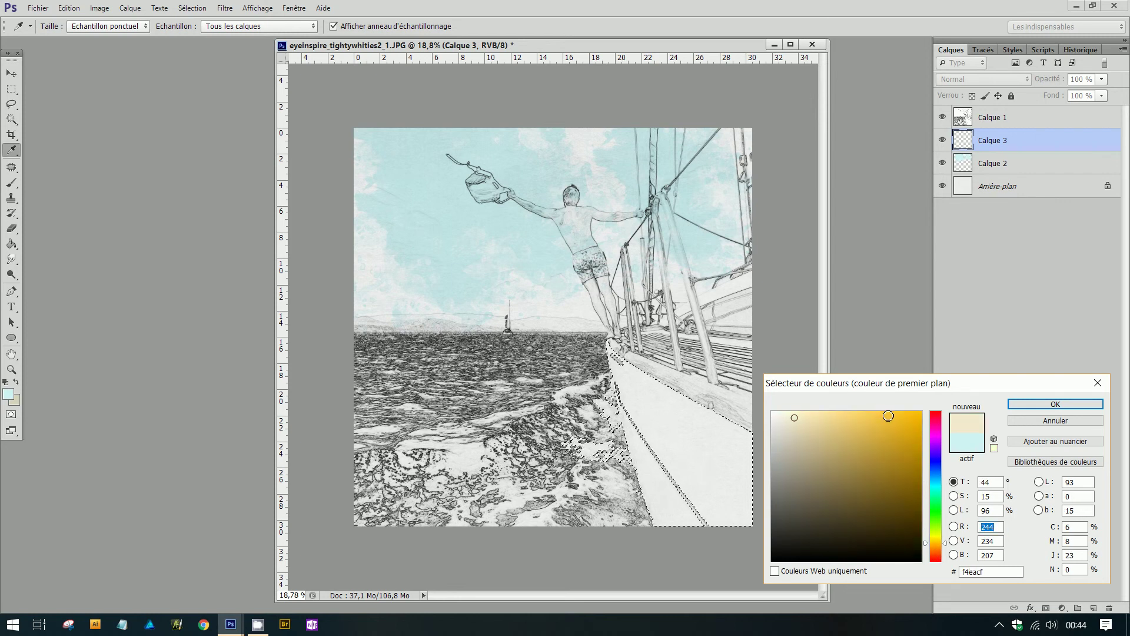
click(1027, 404)
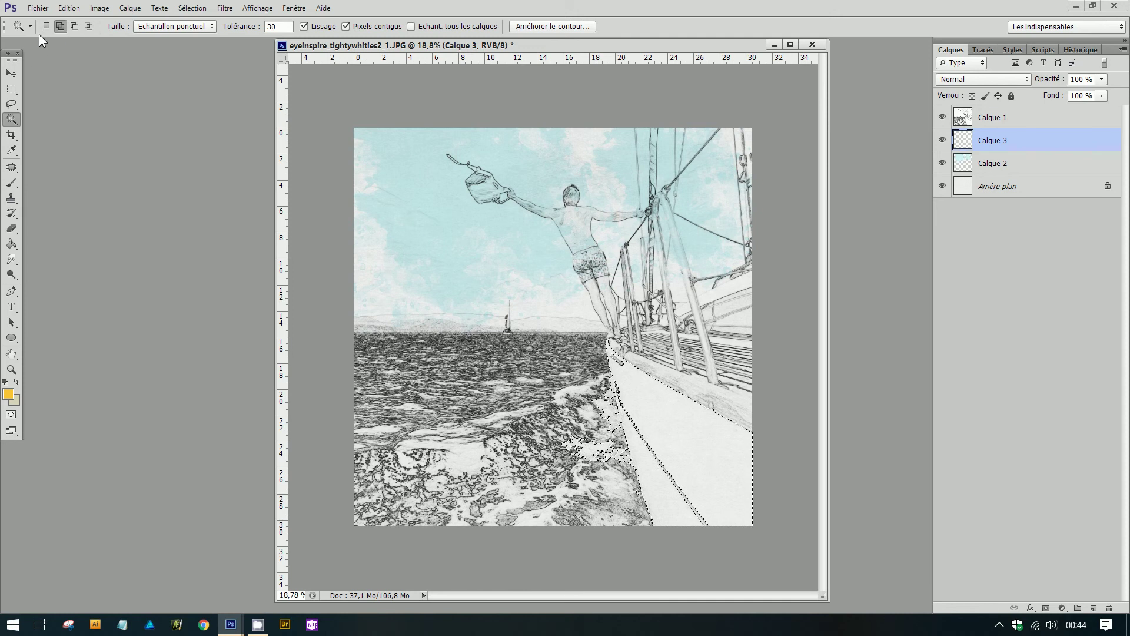
Paint the selected boat hull golden yellow on the new layer with the soft-textured 637 px brush
click(14, 182)
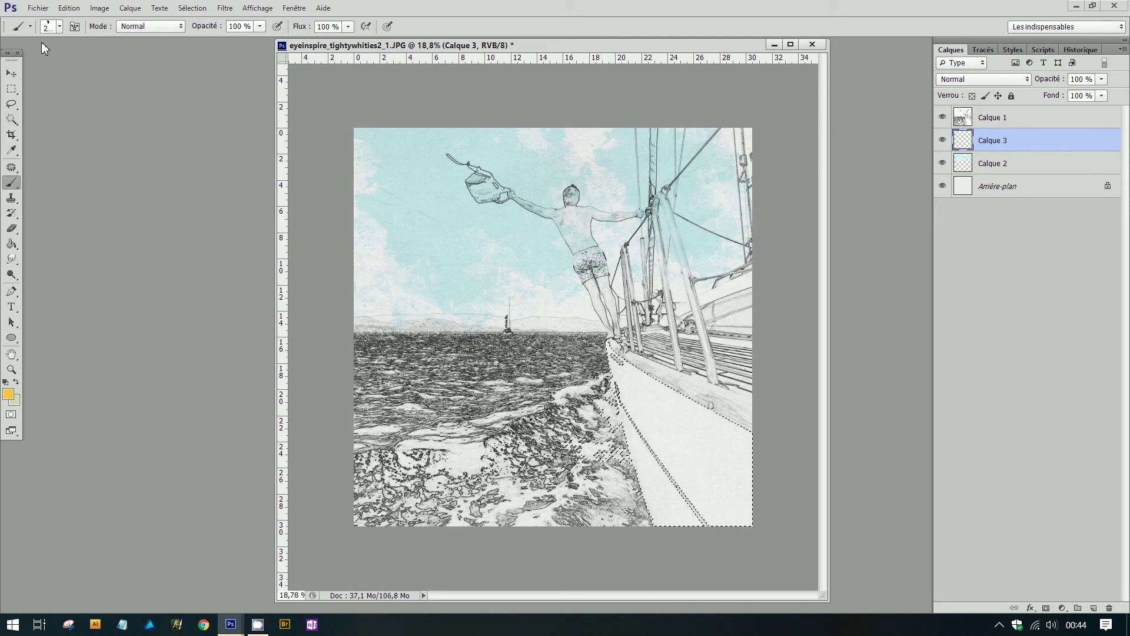
click(60, 27)
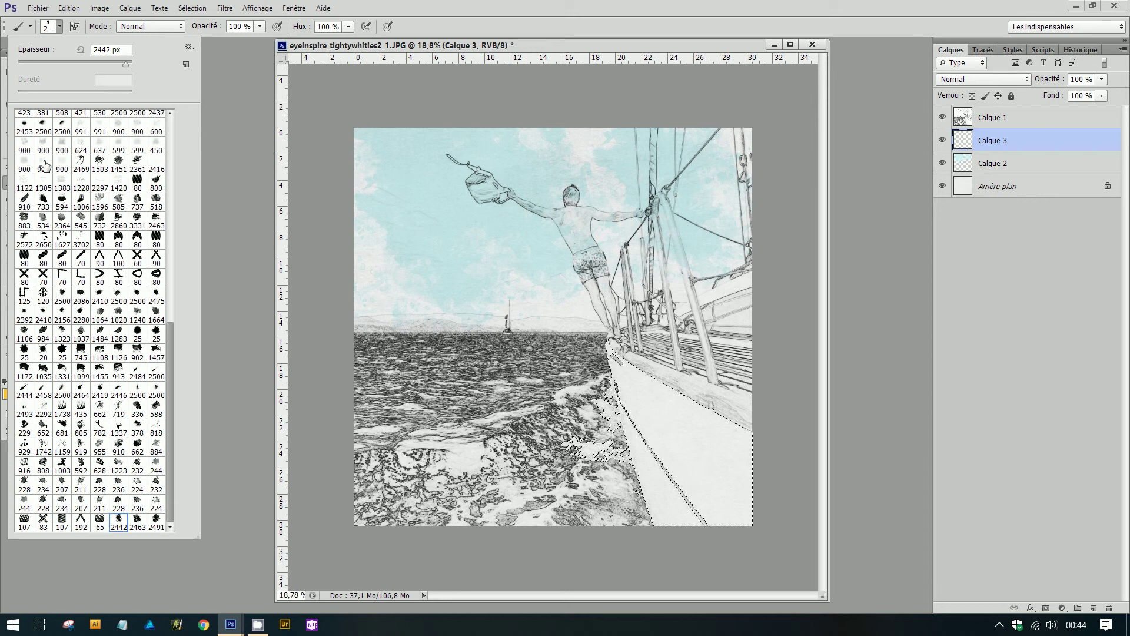
scroll(76, 218, up, 3)
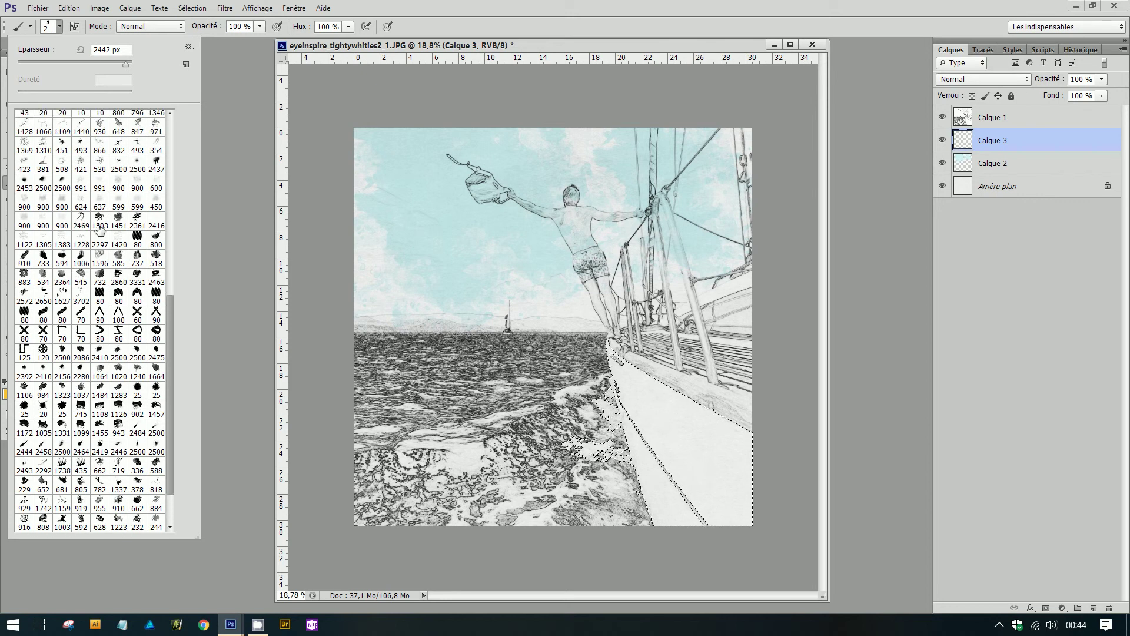
click(100, 200)
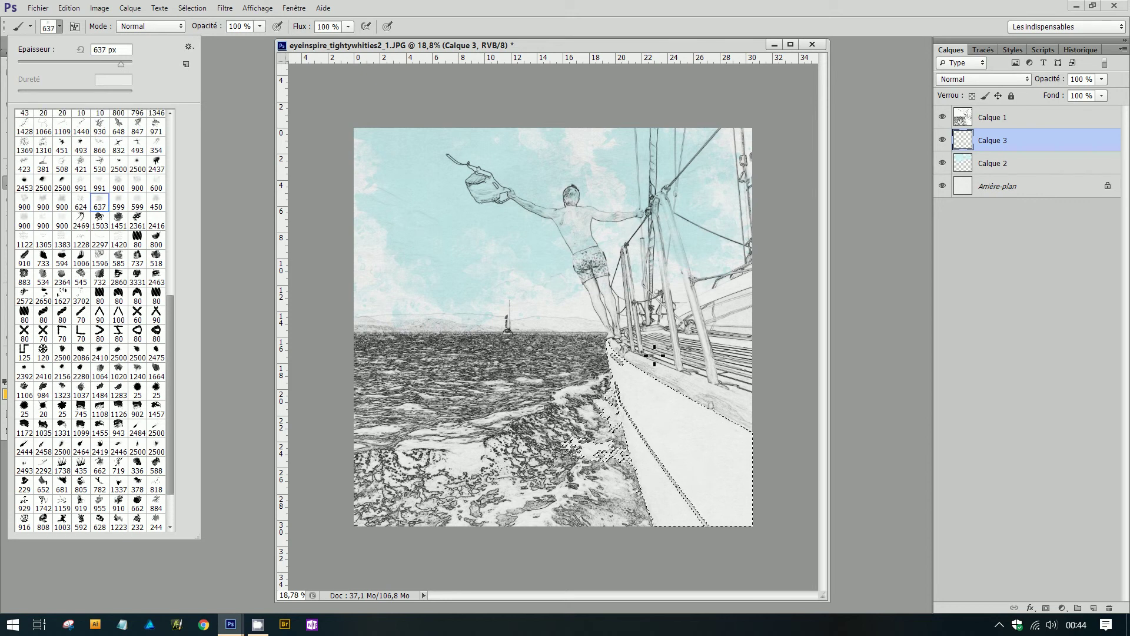
drag(729, 463, 764, 496)
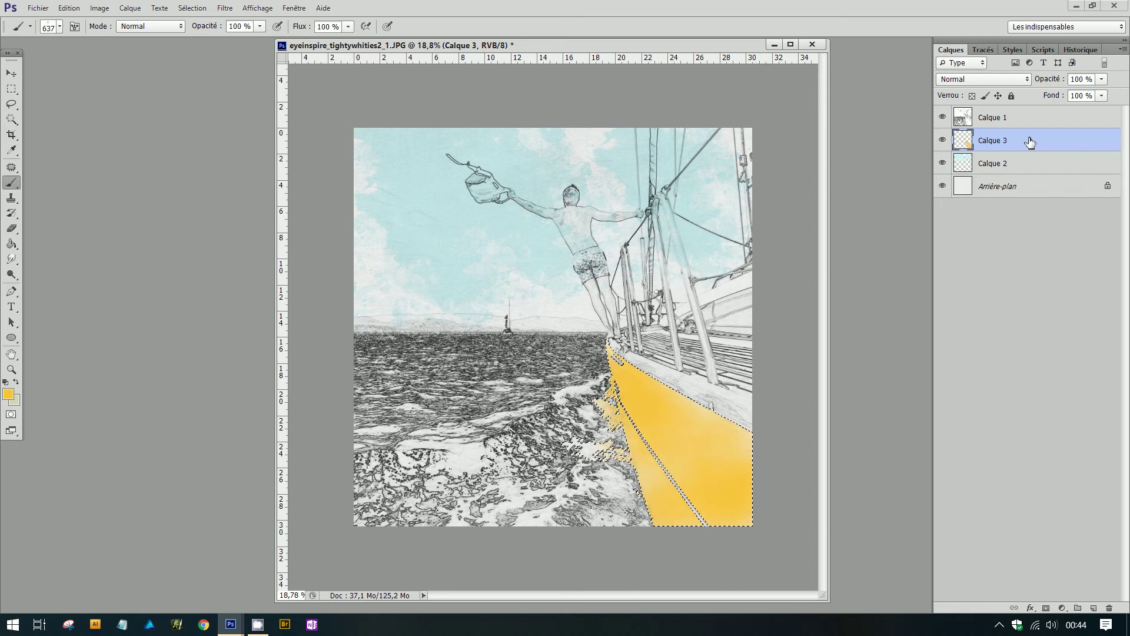
Try Produit and Densité couleur + on the yellow hull layer, keep Densité couleur +, and move the layer above the line drawing
click(1028, 80)
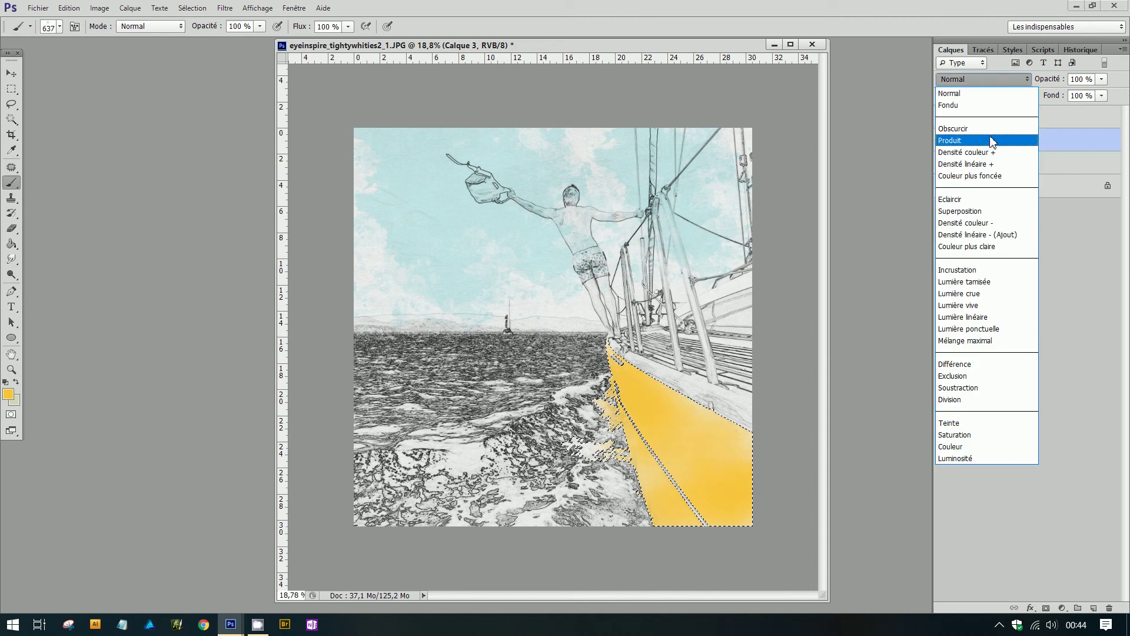
click(992, 140)
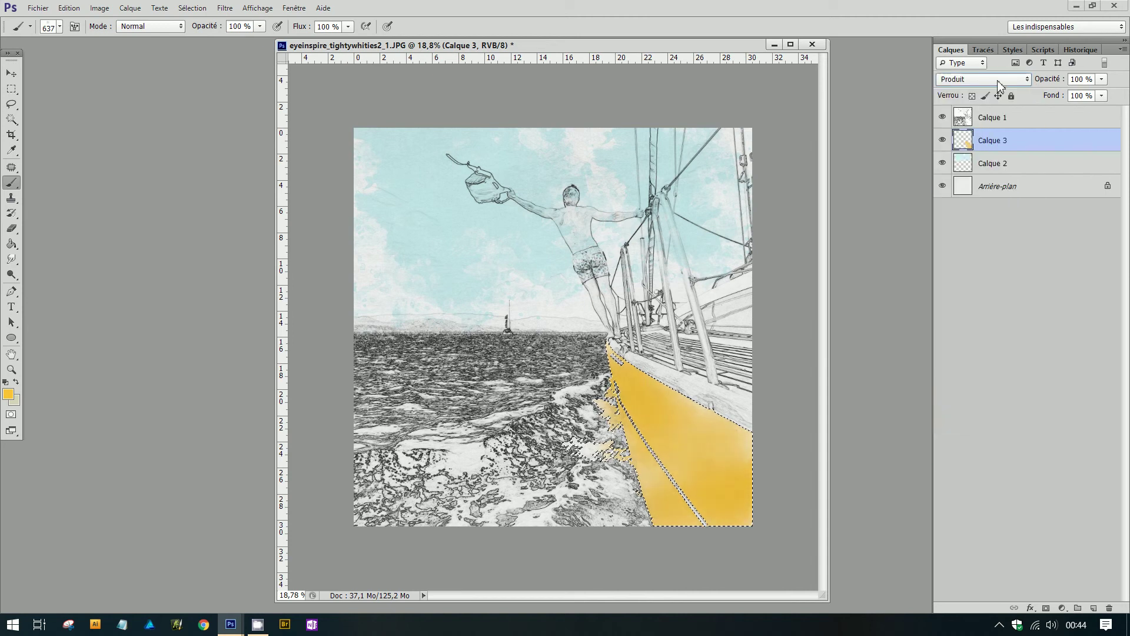
scroll(999, 84, down, 1)
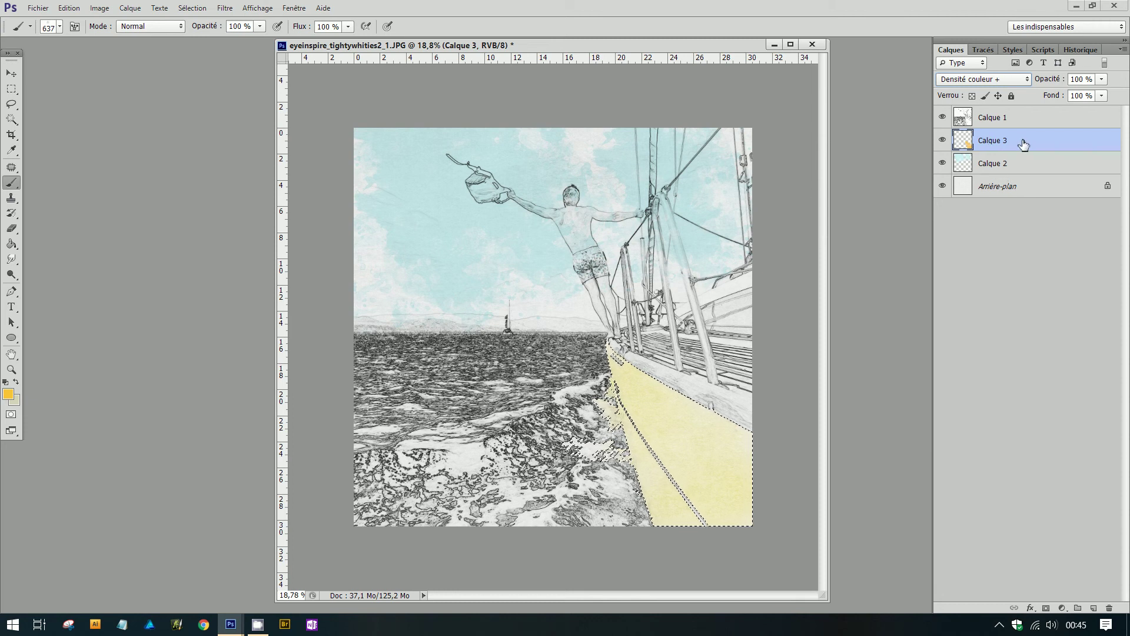
drag(1023, 144, 1022, 114)
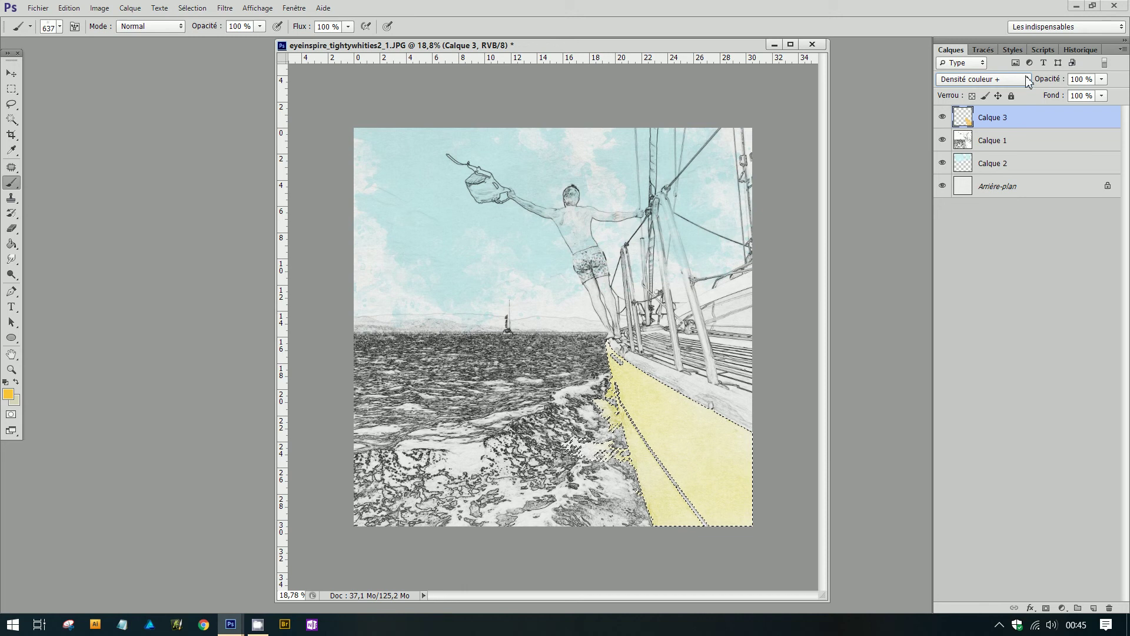
Try the blend modes from Produit through Luminosité on the yellow hull layer while it sits above the line drawing
click(1028, 80)
click(989, 141)
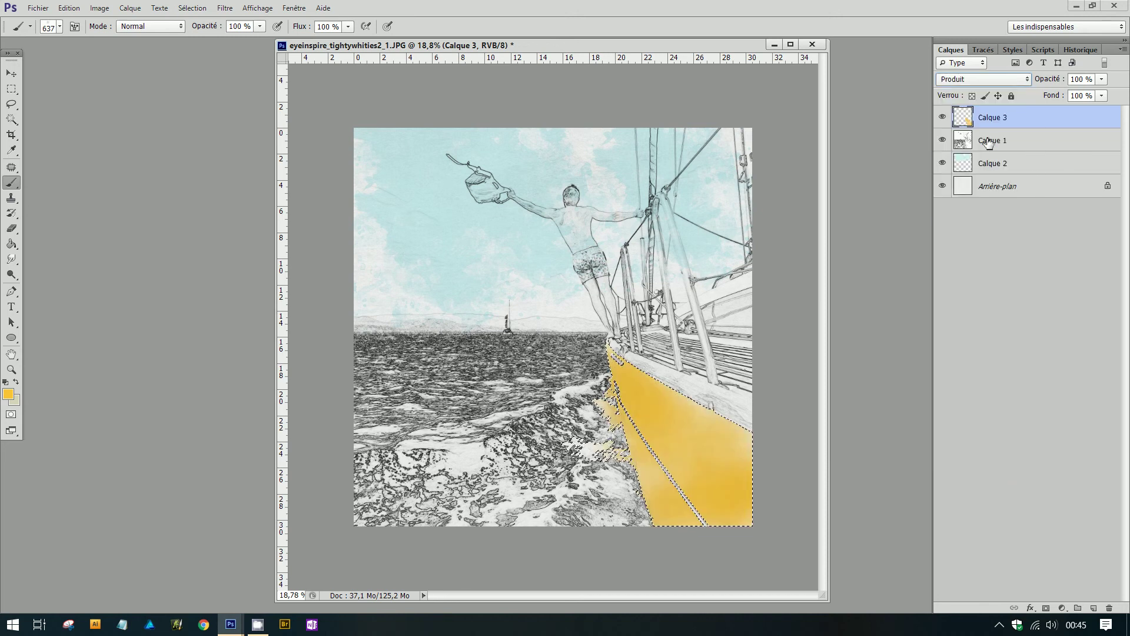
scroll(996, 83, down, 1)
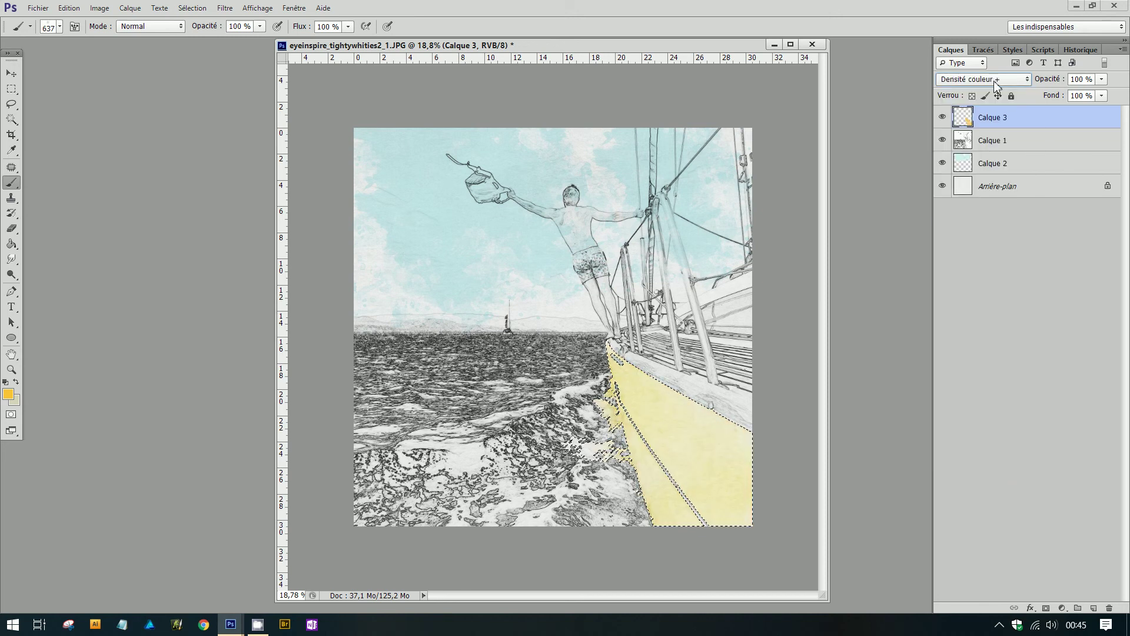
scroll(997, 85, down, 1)
scroll(997, 86, down, 1)
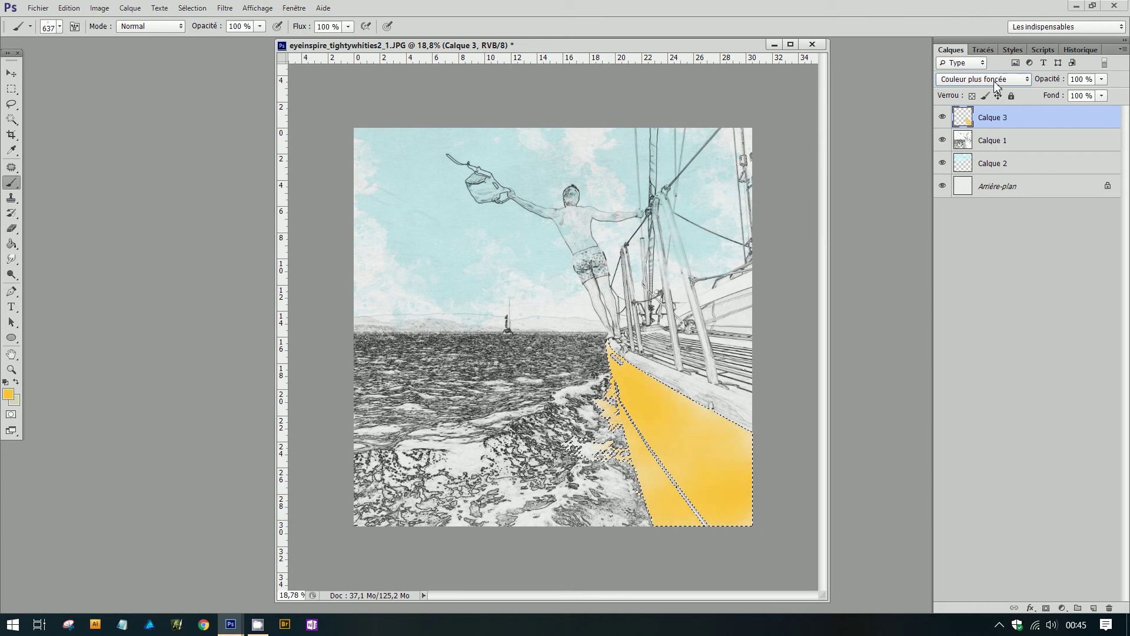
scroll(996, 85, down, 6)
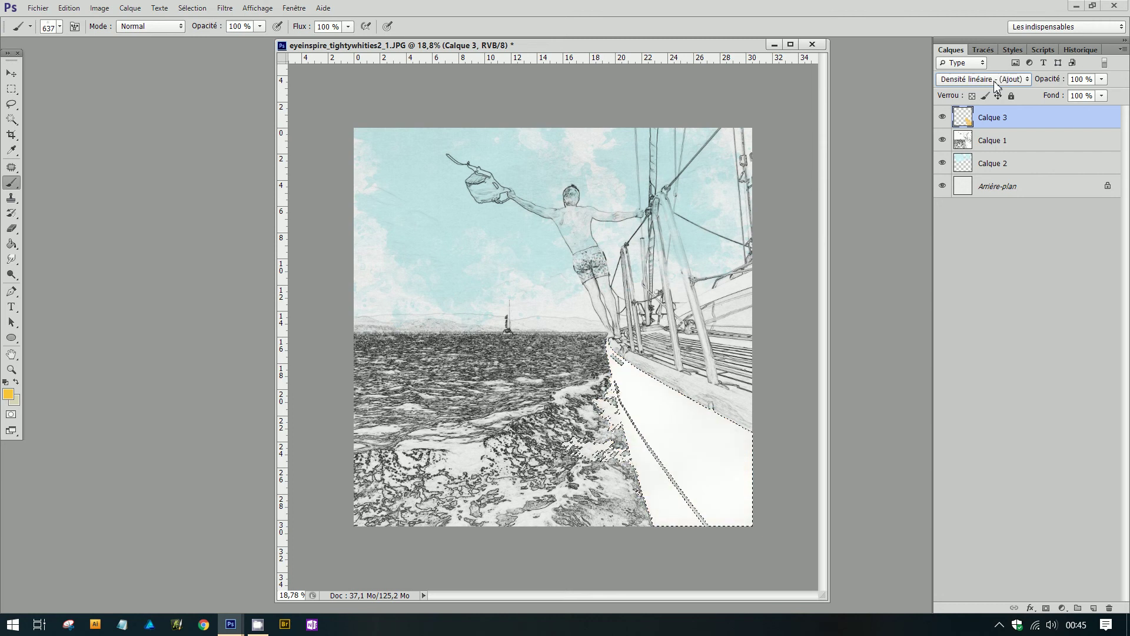
scroll(997, 86, down, 8)
scroll(996, 86, down, 6)
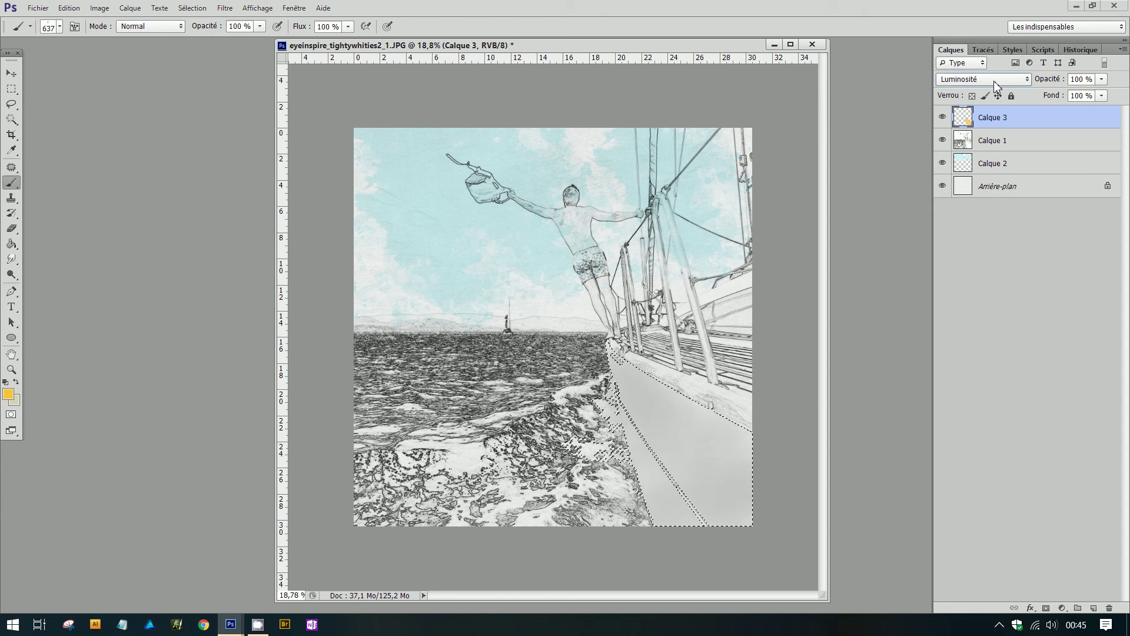
scroll(996, 86, up, 9)
scroll(993, 81, up, 11)
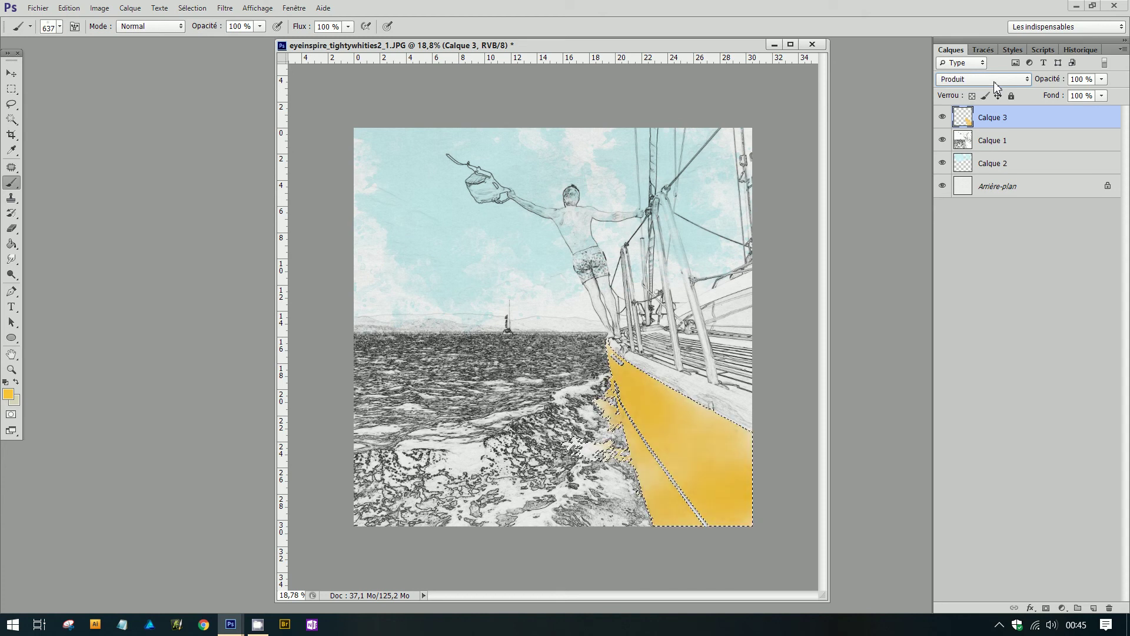
Move the yellow hull layer below the line drawing layer and set its blend mode to Densité couleur +
drag(1010, 121, 1014, 151)
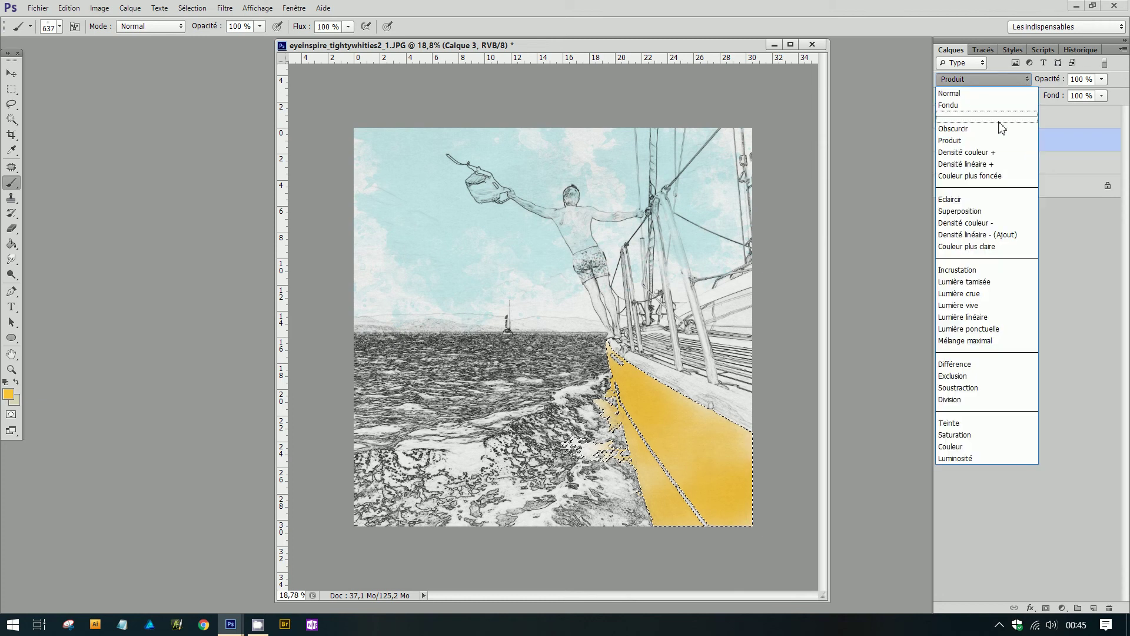
click(994, 151)
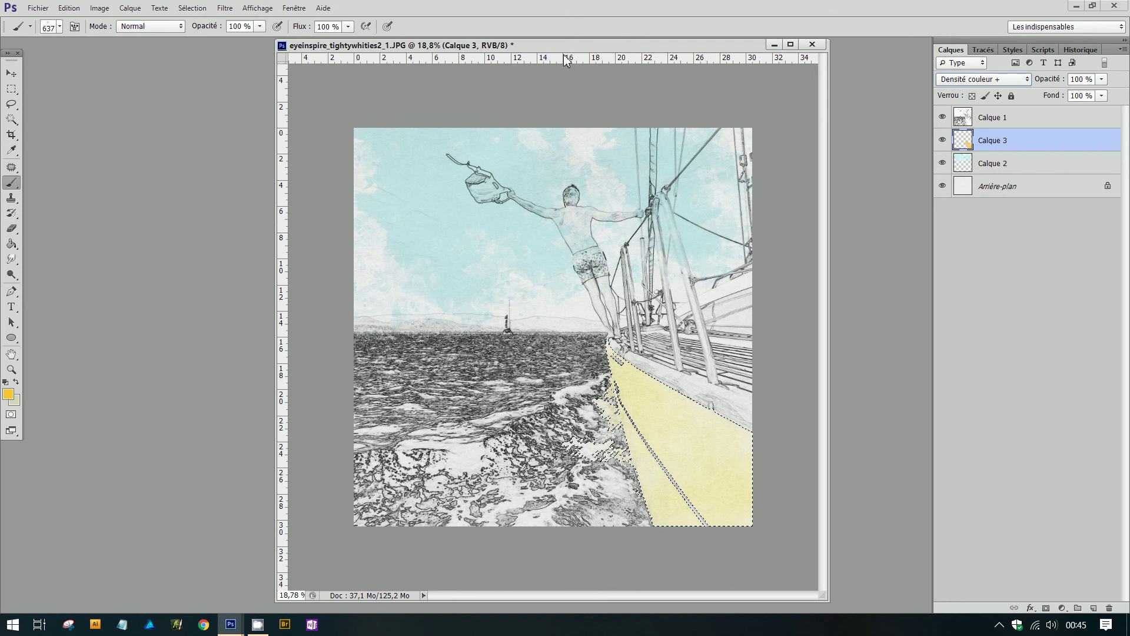
click(108, 12)
mouse_move(118, 44)
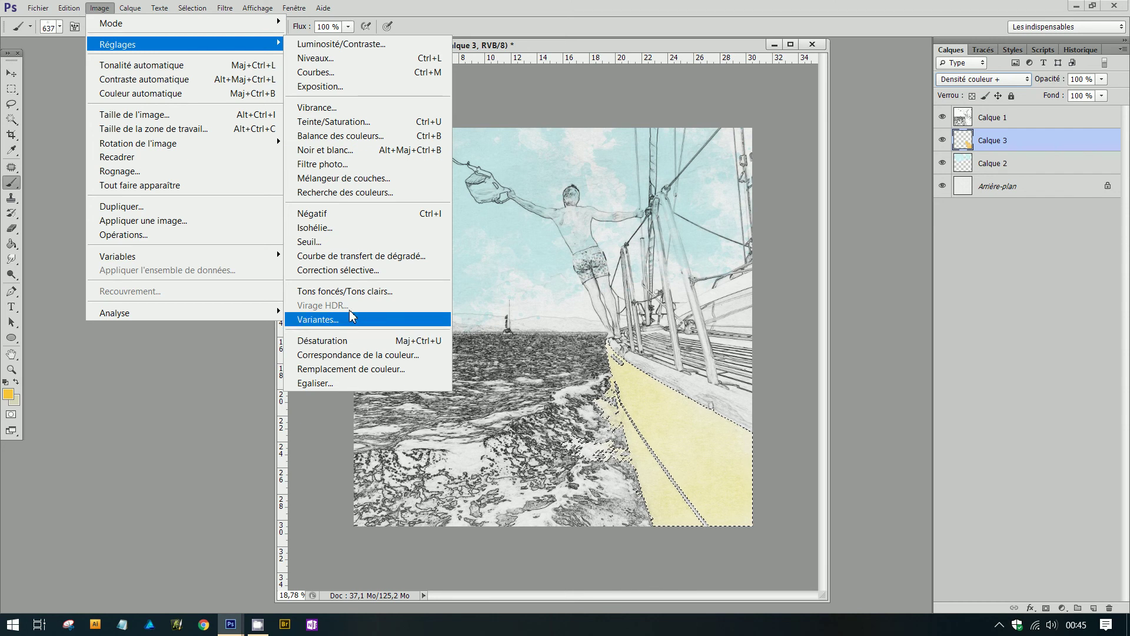
mouse_move(225, 12)
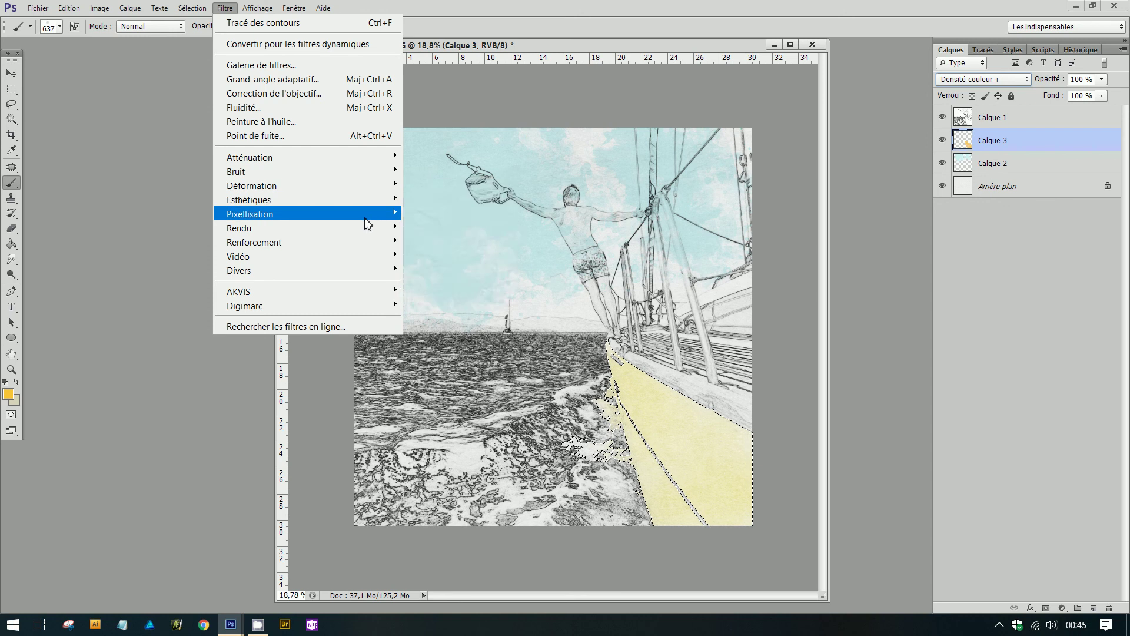
mouse_move(376, 207)
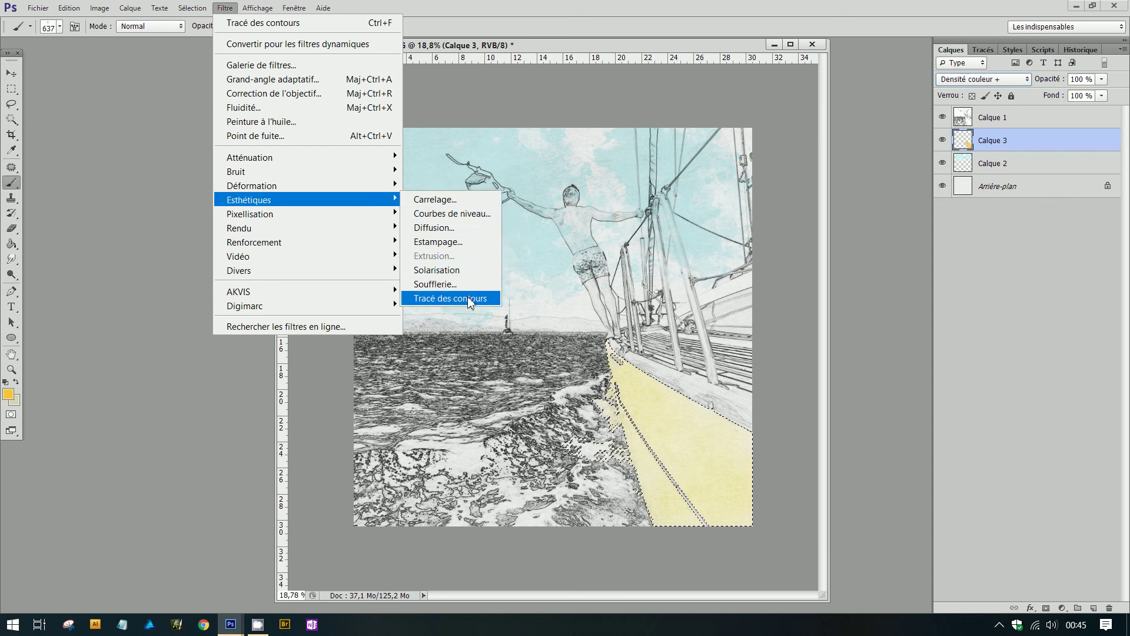
click(102, 61)
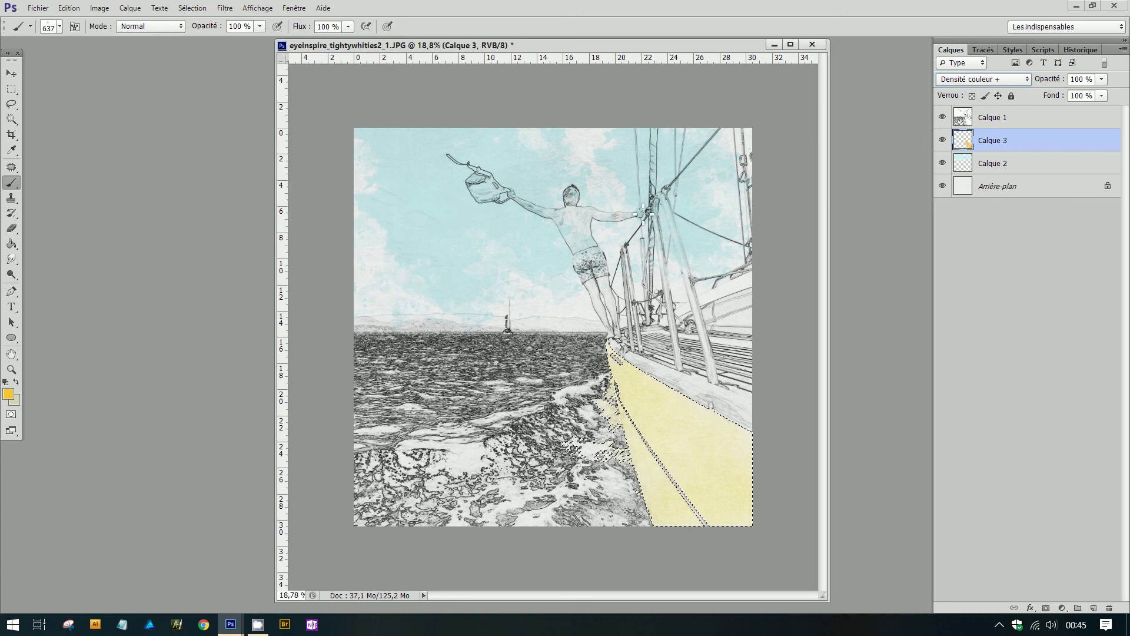
Hide the yellow hull layer, the sky paint layer and the paper background, and clear the hull selection
click(942, 141)
click(941, 163)
click(942, 186)
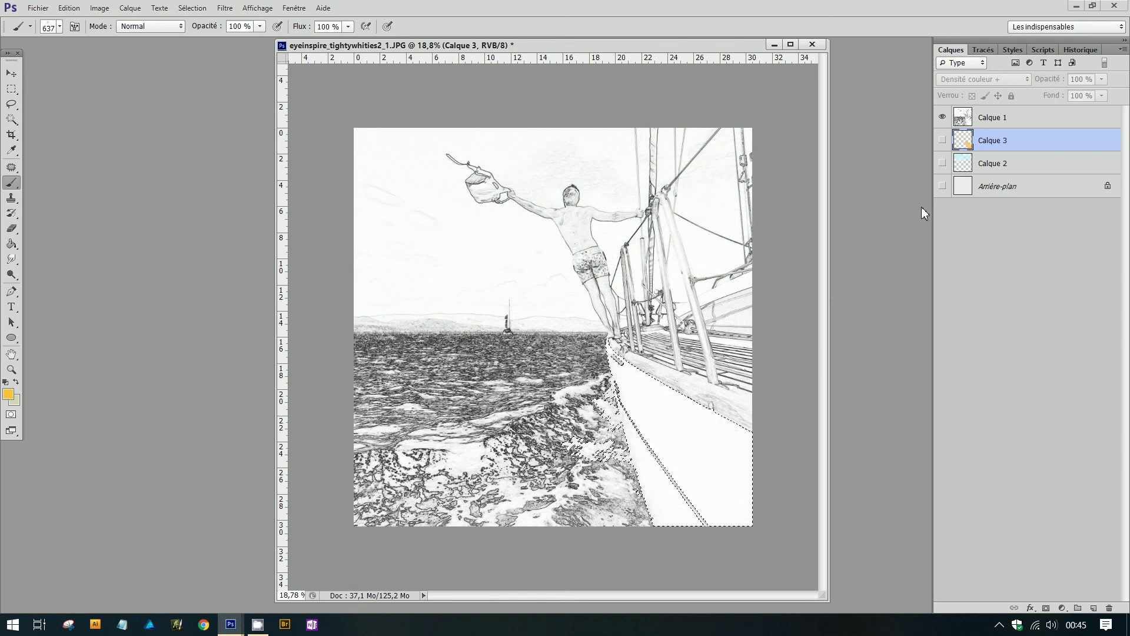
click(11, 89)
click(489, 170)
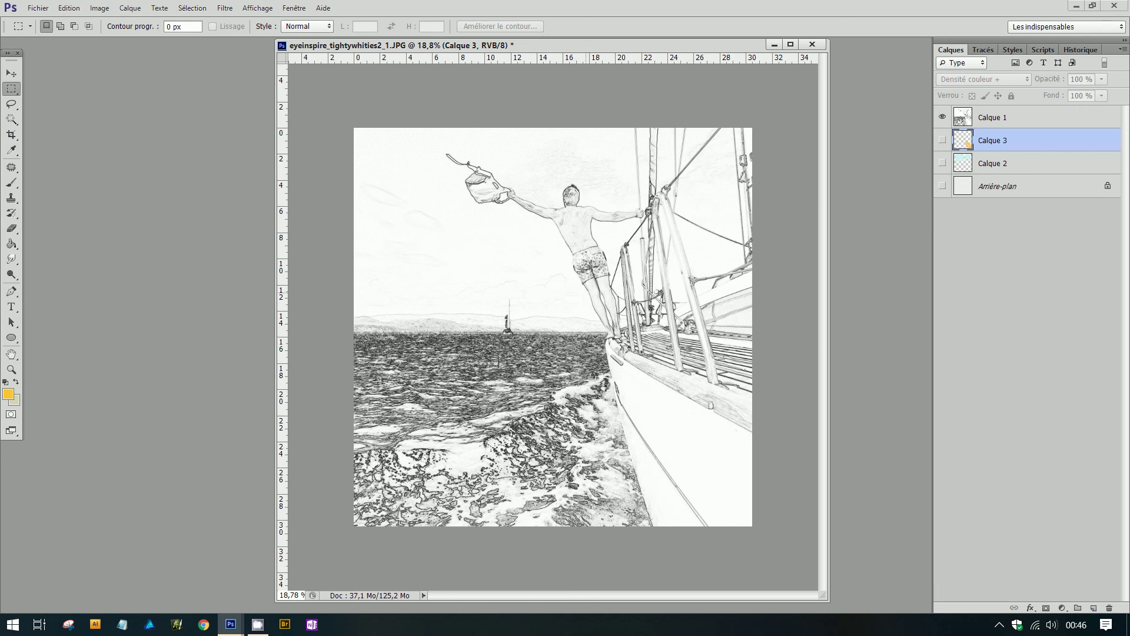
Bring the finished scrapbook page with the Aventure label and fishing lure to the front for viewing
mouse_move(242, 631)
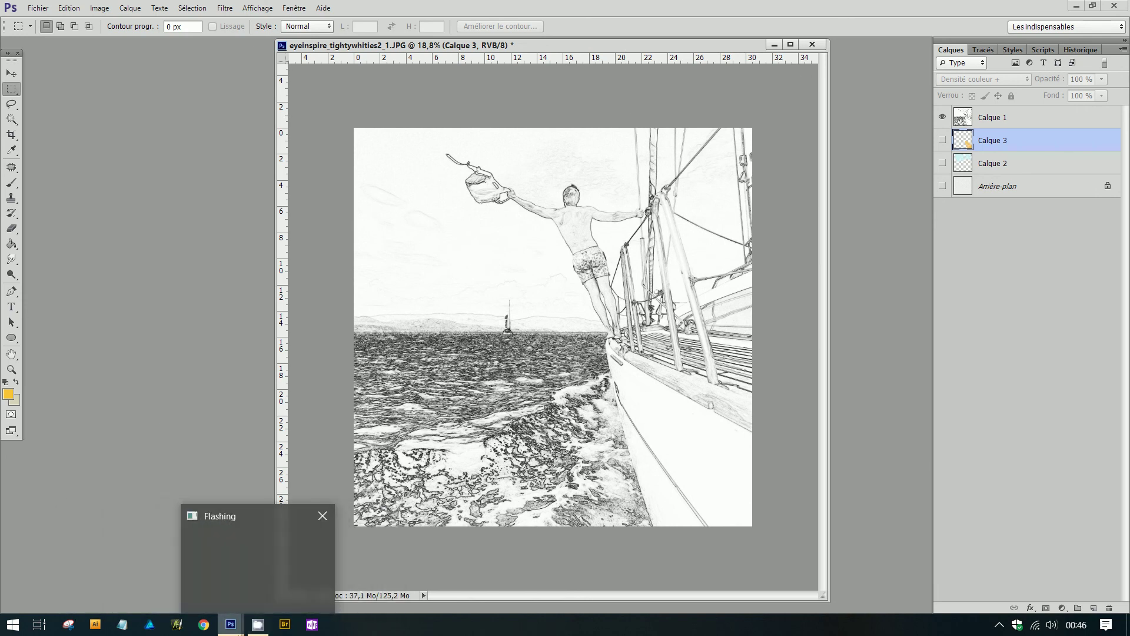
click(256, 606)
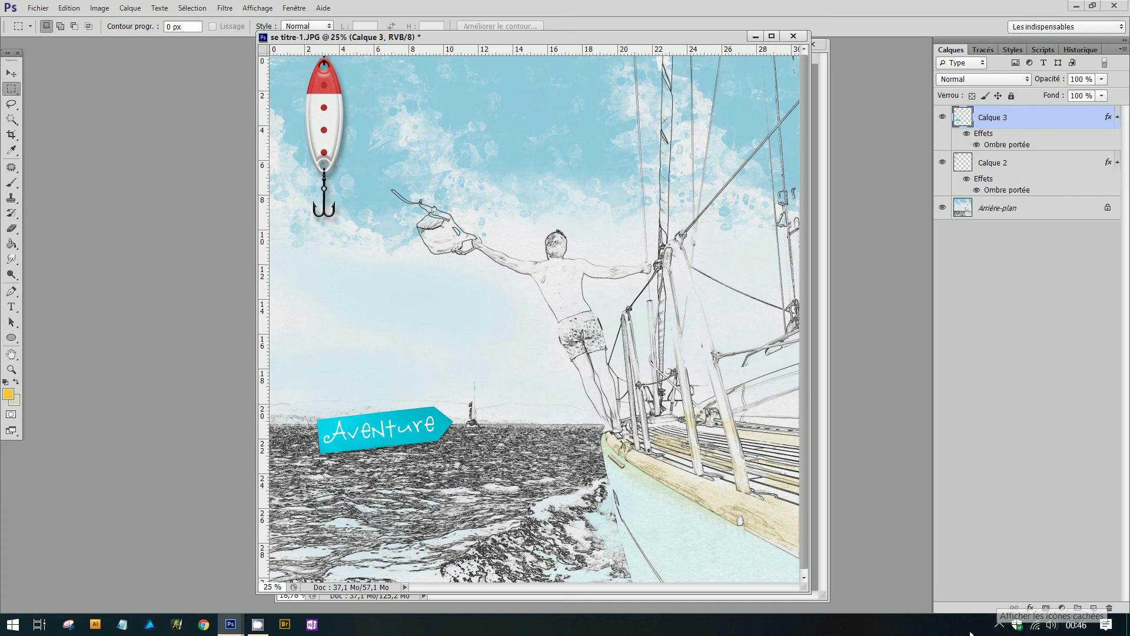
right_click(1000, 628)
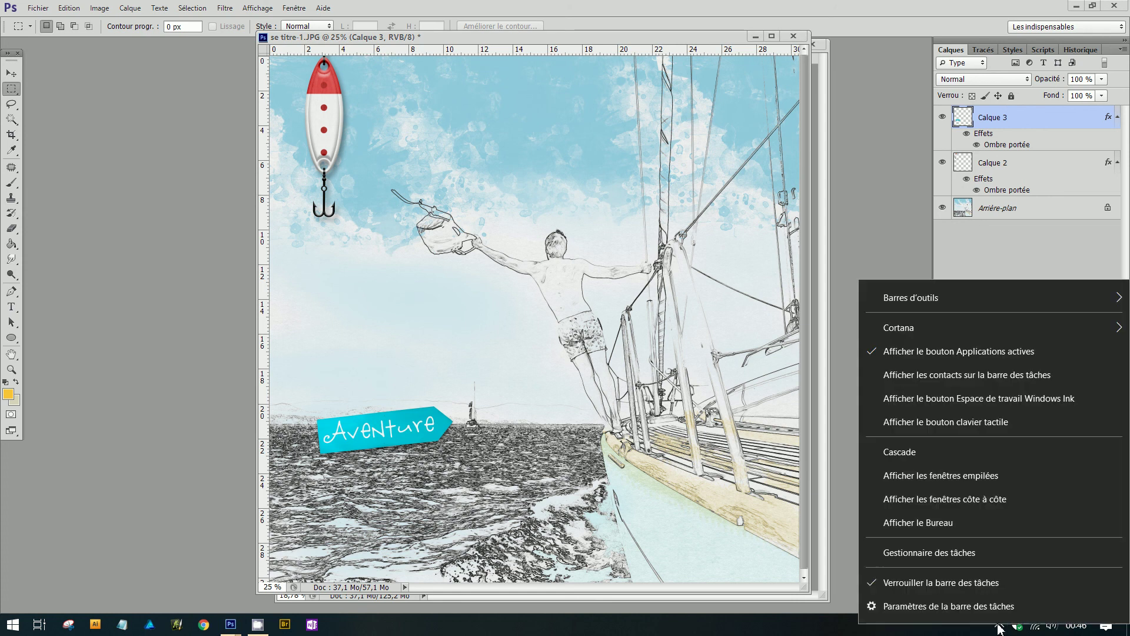
click(842, 617)
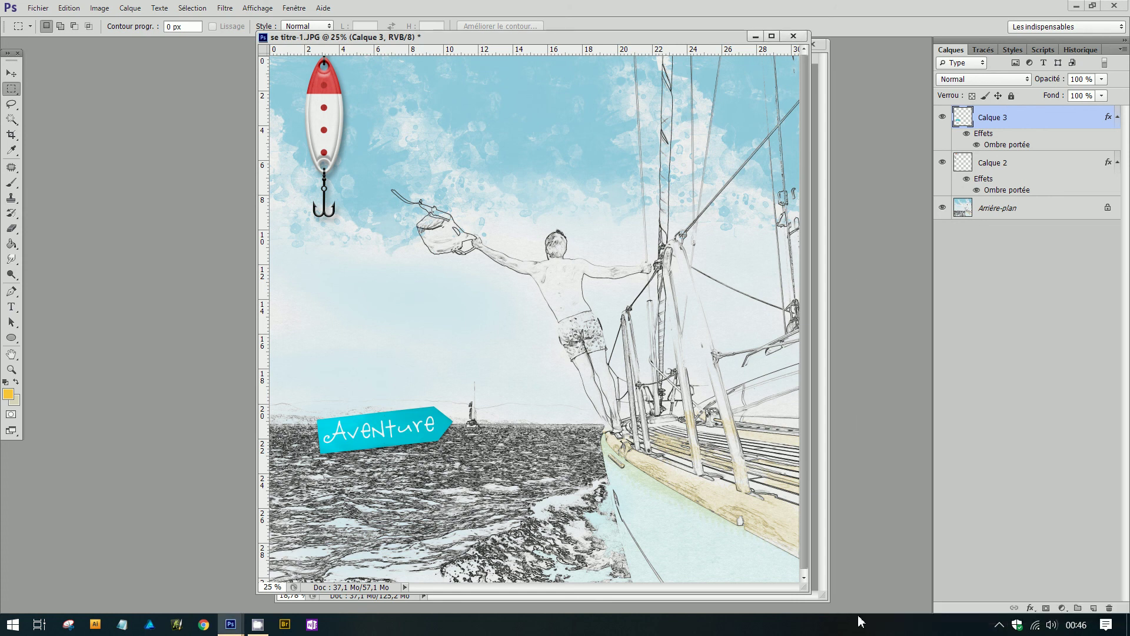
right_click(1004, 629)
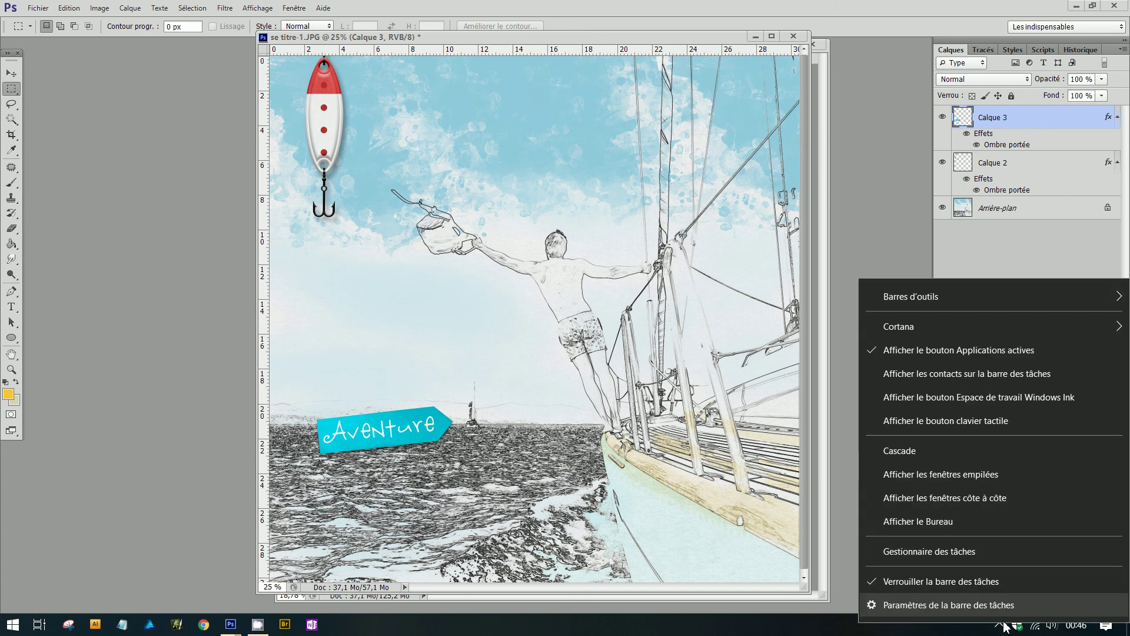
click(898, 238)
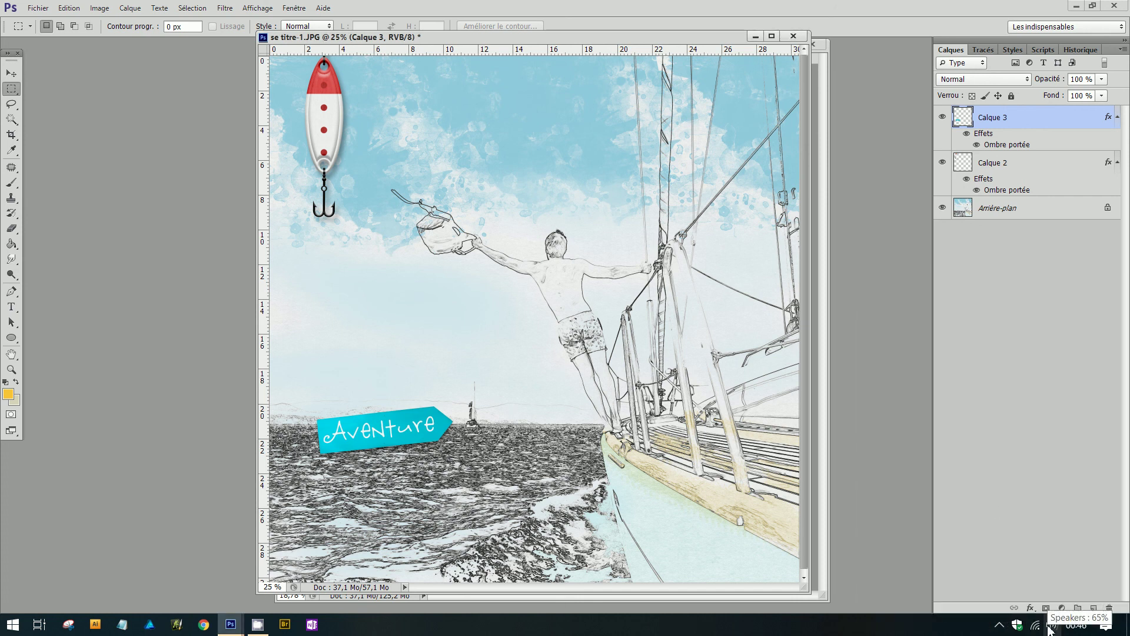
click(998, 625)
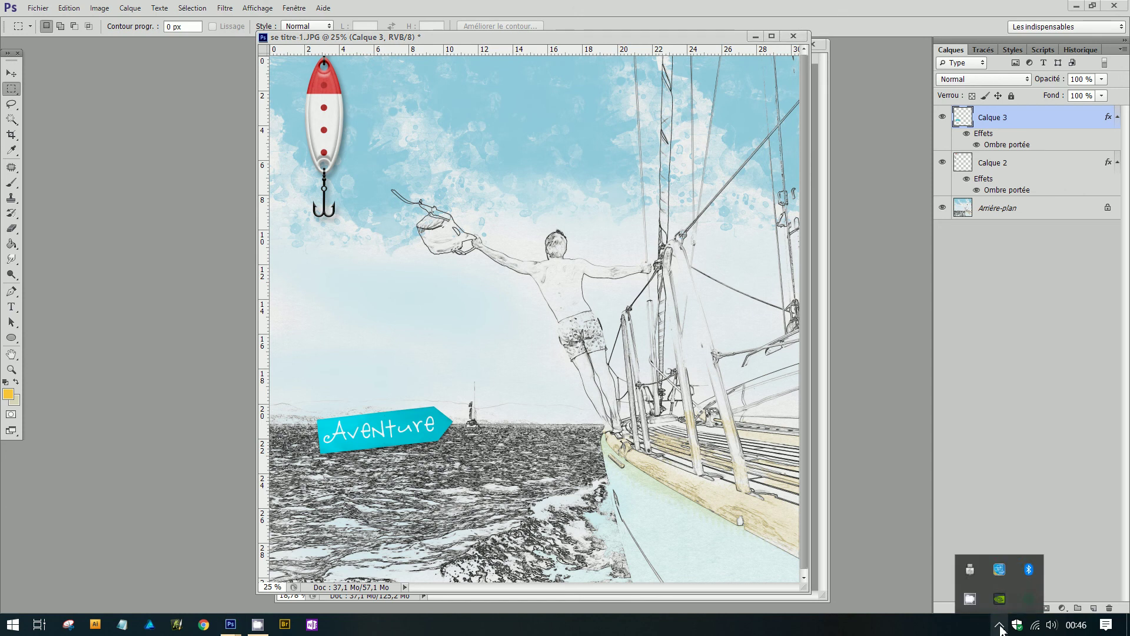